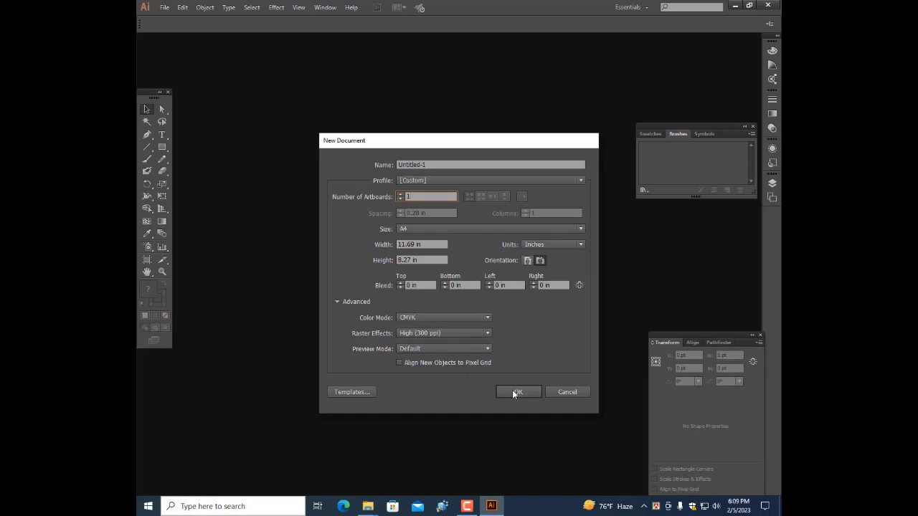
- Create an A4 landscape CMYK document in inches with one artboard and show the rulers
left_click(514, 392)
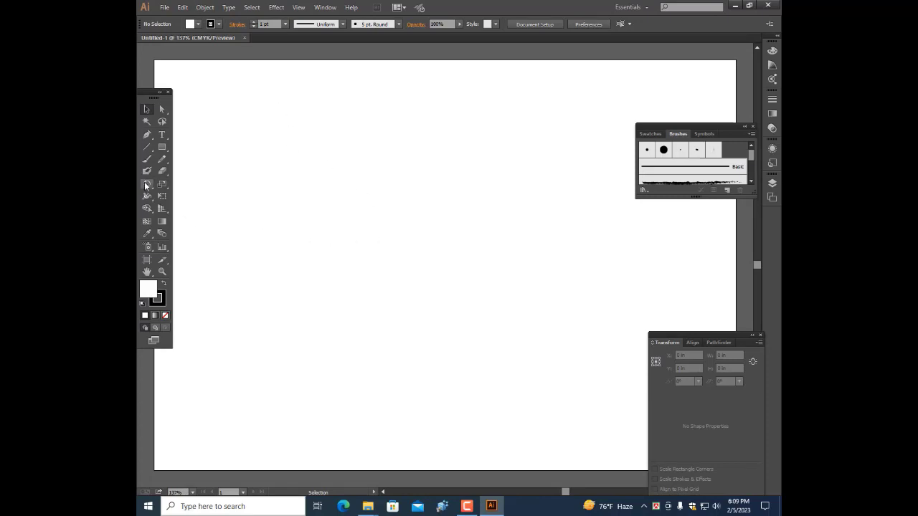
key("ctrl")
key("ctrl+r")
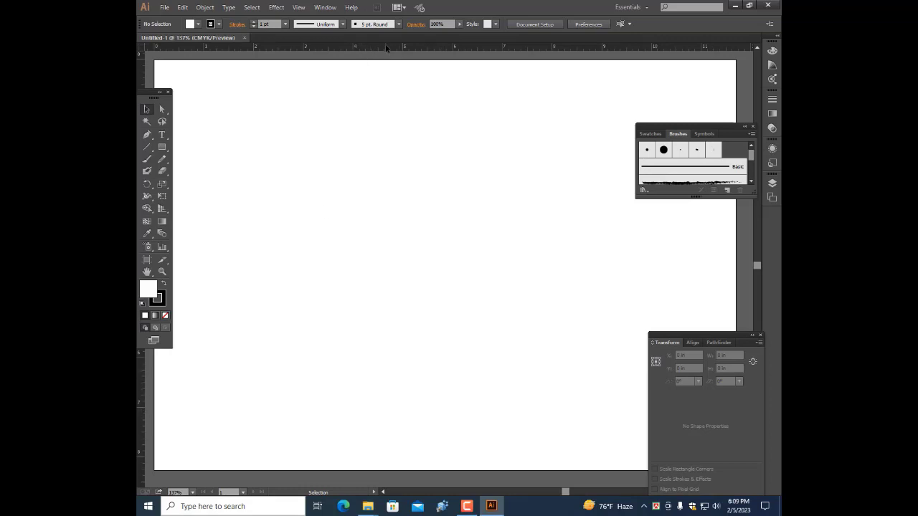
- Place four horizontal ruler guides at about 2.3, 2.6, 3.1 and 4.0 in from the artboard's top edge
left_click_drag(387, 49, 399, 189)
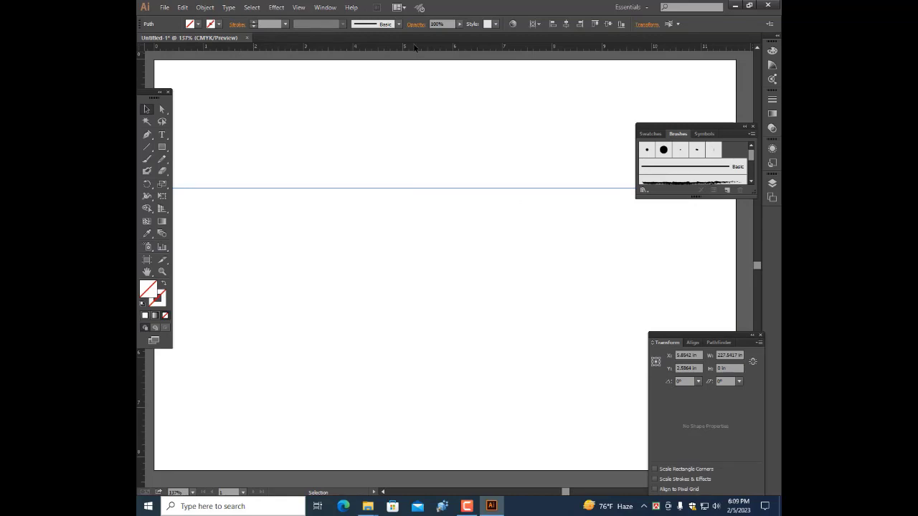
left_click_drag(416, 51, 399, 176)
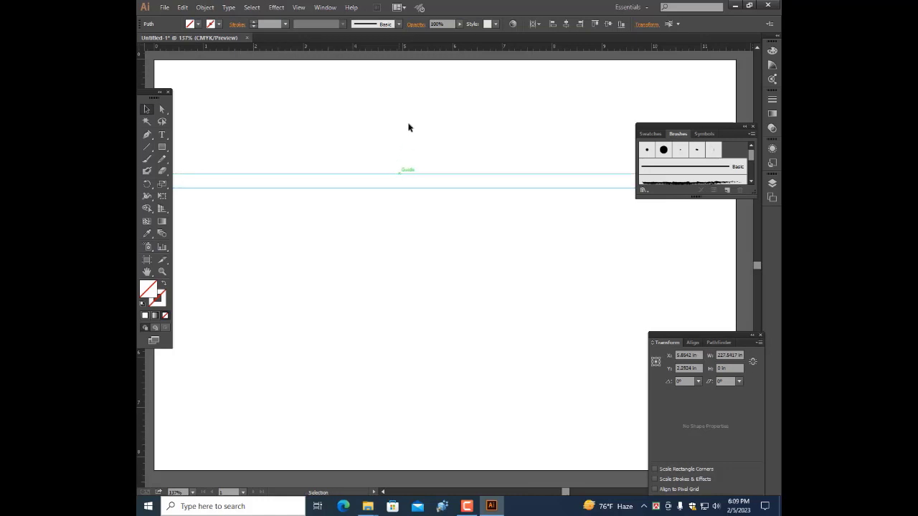
left_click_drag(418, 48, 412, 215)
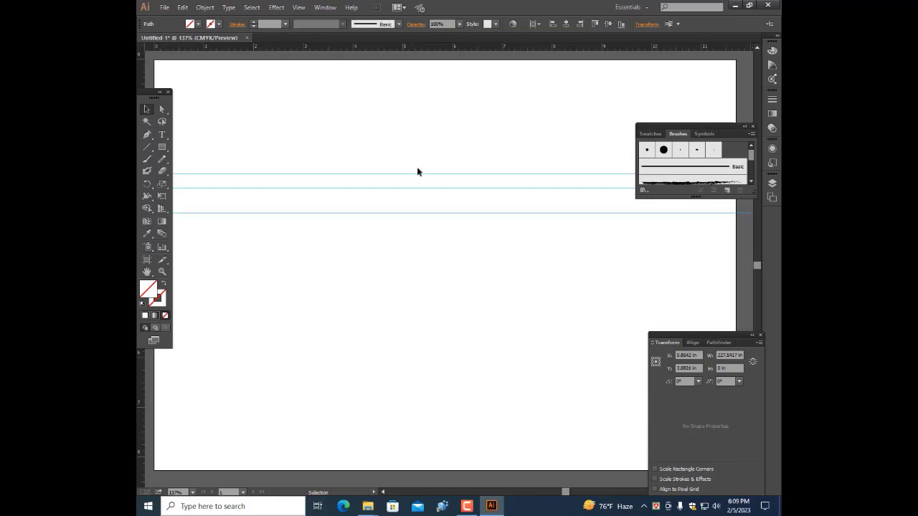
left_click_drag(385, 48, 363, 260)
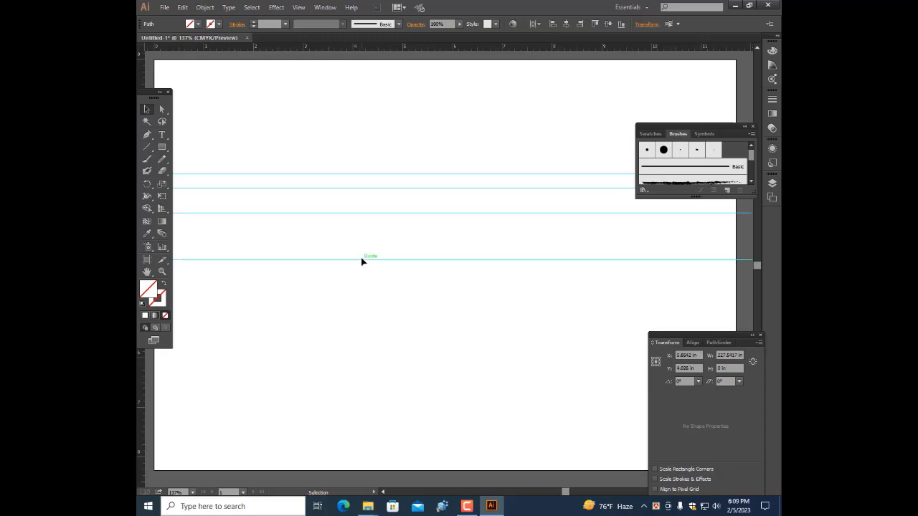
scroll(359, 261, "down", 2)
scroll(355, 261, "up", 2)
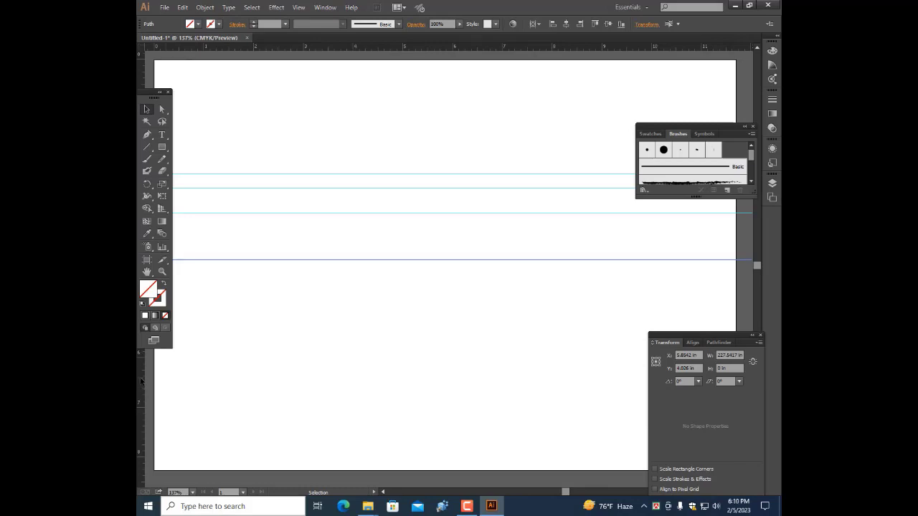
- Place four vertical ruler guides at about 4.1, 5.5, 6.4 and 7.4 in across the artboard
left_click_drag(141, 381, 359, 372)
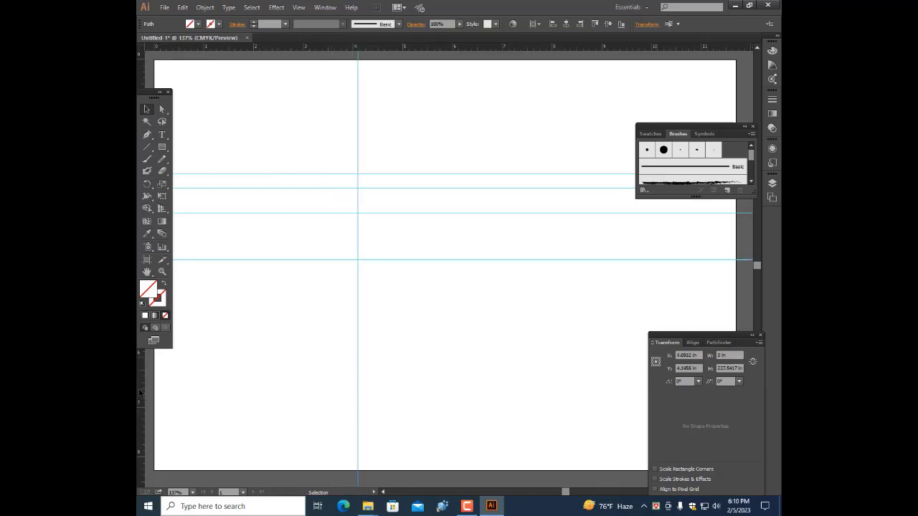
left_click_drag(140, 392, 421, 373)
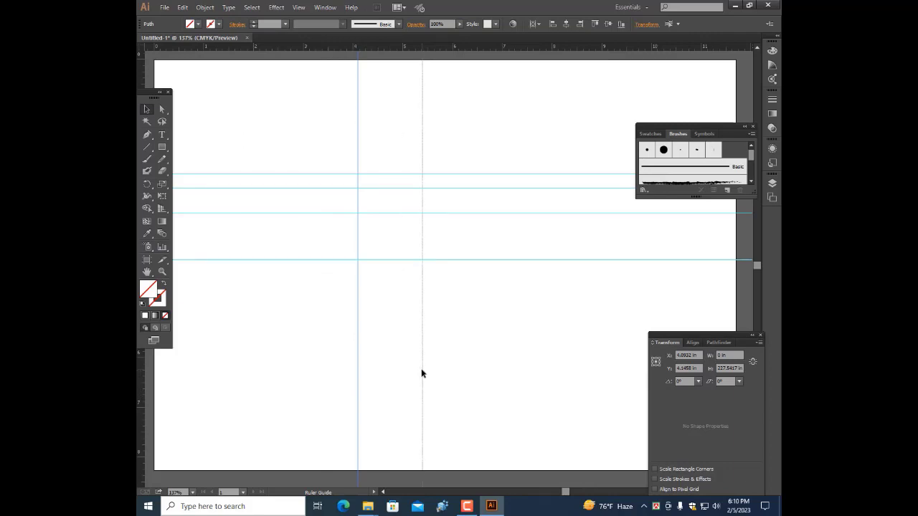
left_click_drag(422, 372, 427, 373)
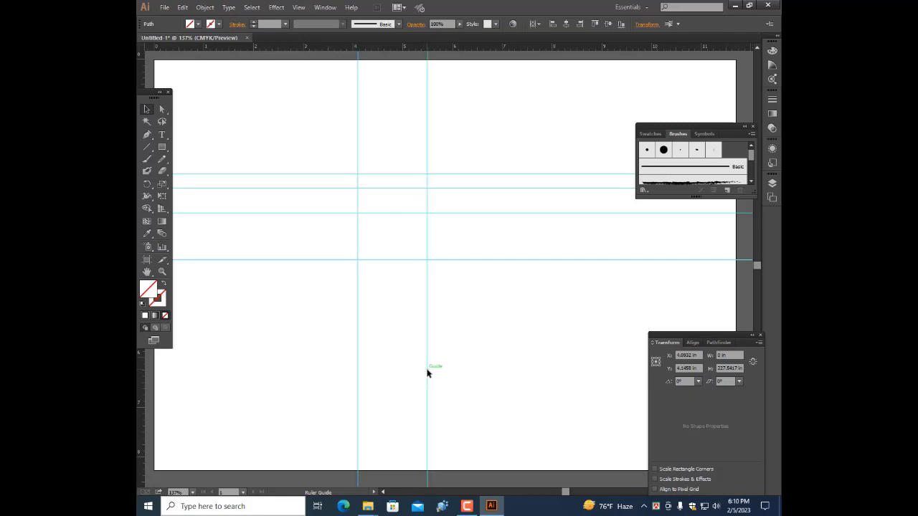
left_click_drag(140, 374, 474, 323)
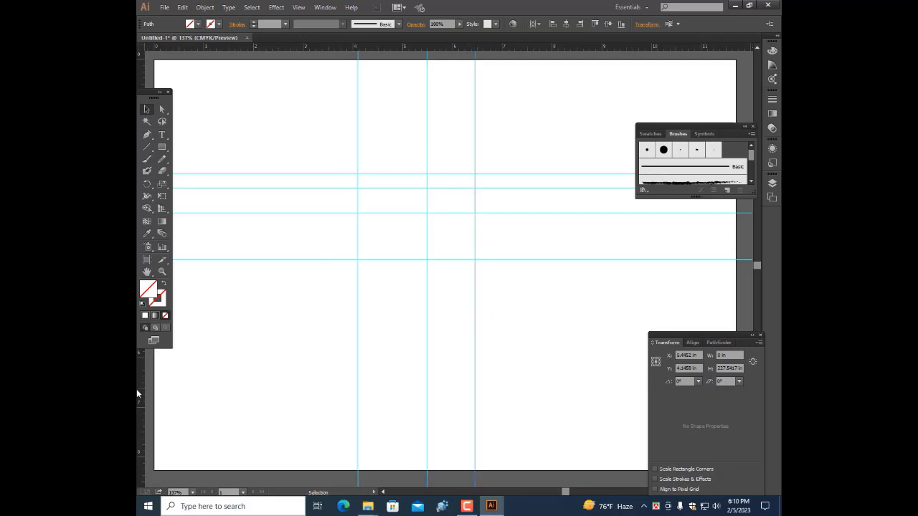
left_click_drag(139, 381, 521, 341)
scroll(382, 343, "right", 3)
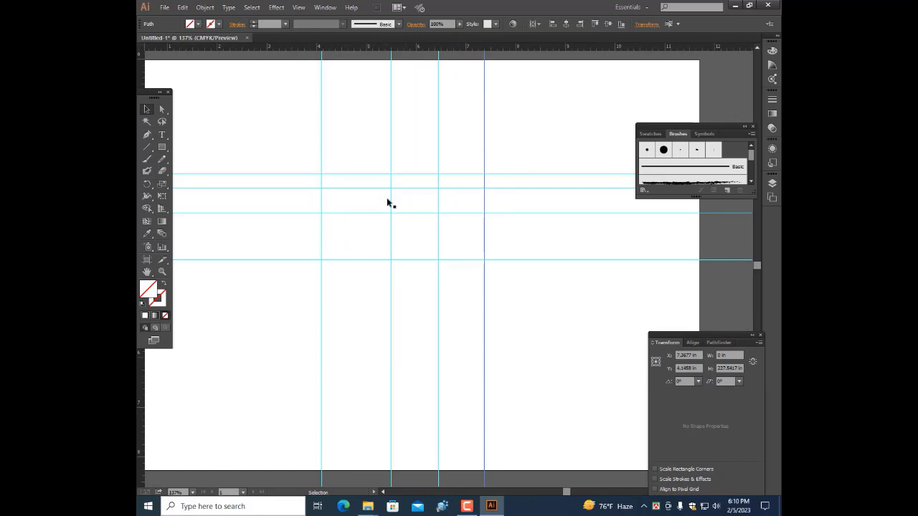
- Draw an open four-point Pen path through the guide intersections, from the rightmost guide over the peak down to the lower-left intersection
left_click(147, 135)
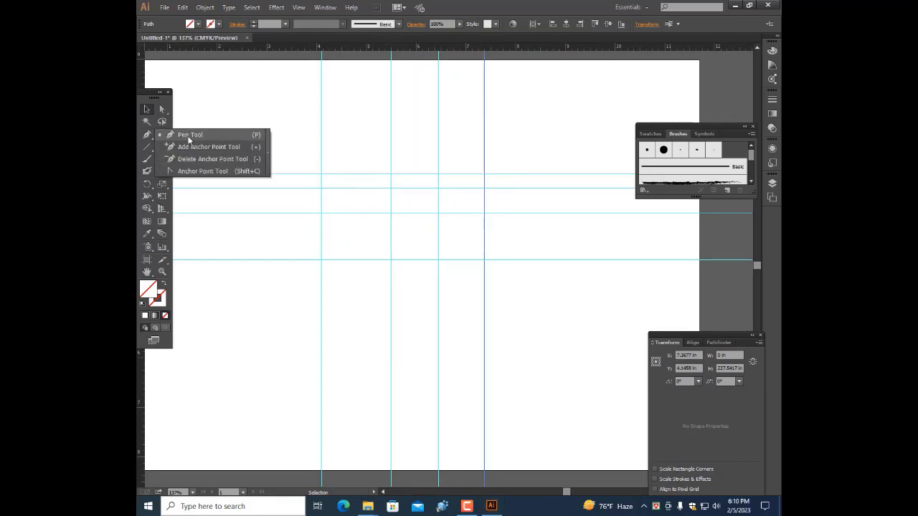
left_click(191, 134)
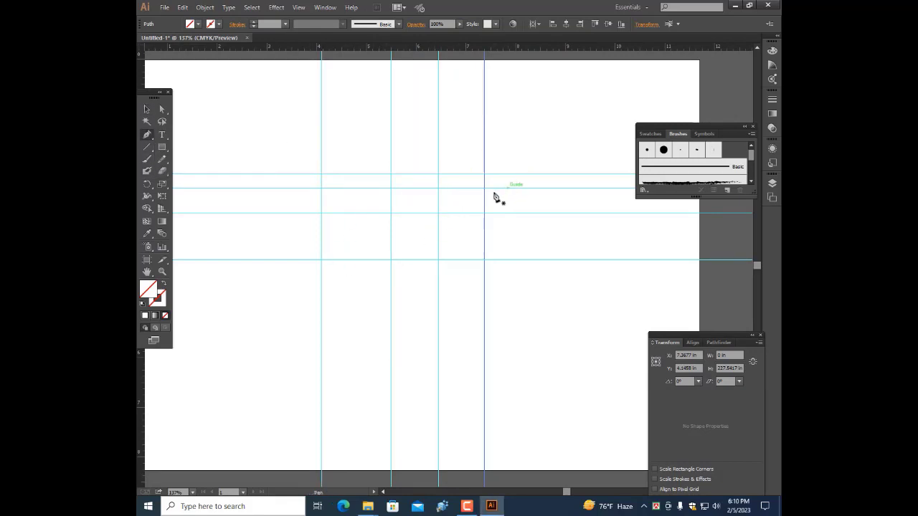
scroll(483, 192, "up", 1)
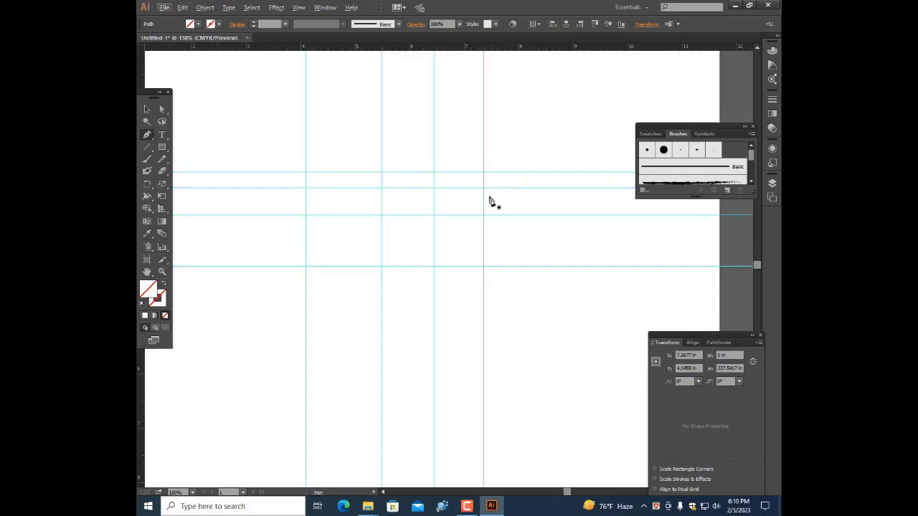
left_click(484, 187)
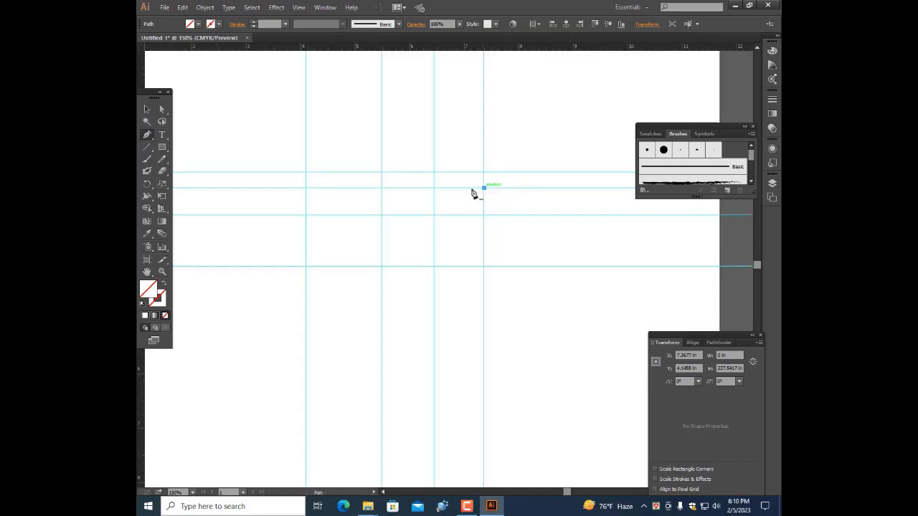
left_click(433, 173)
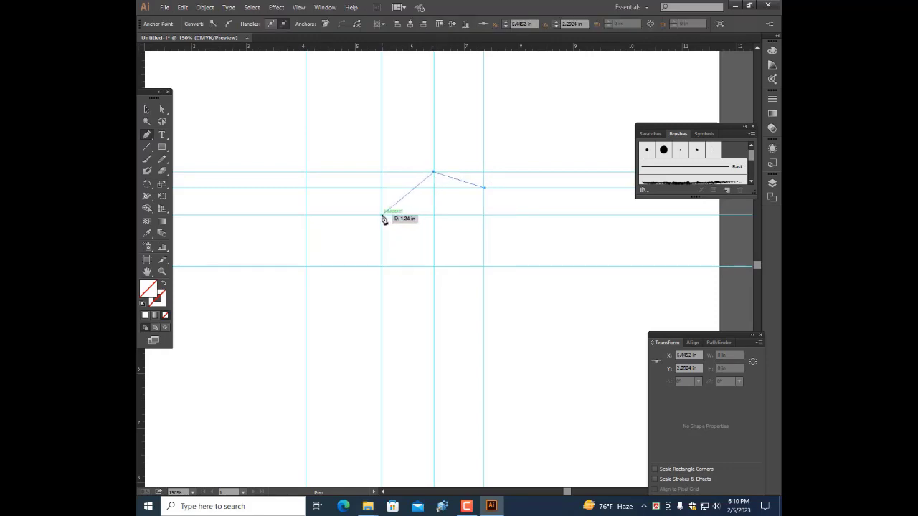
left_click(382, 214)
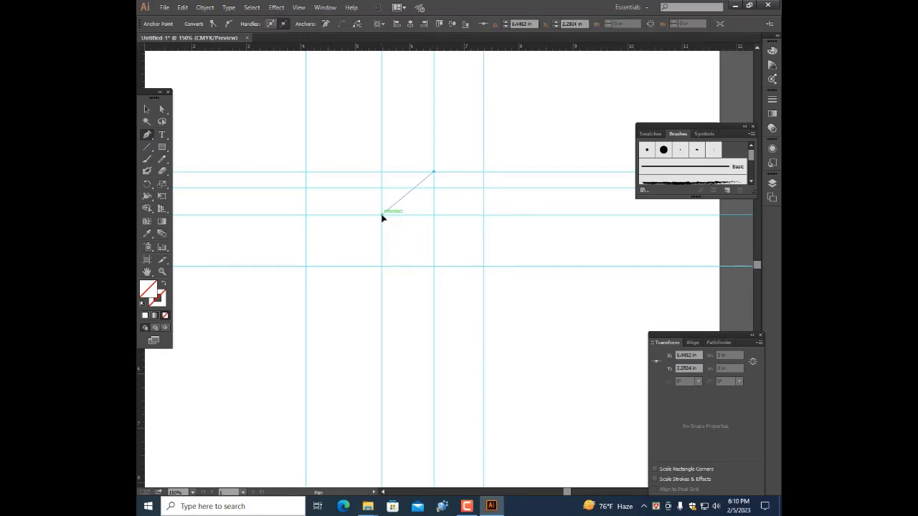
left_click(307, 267)
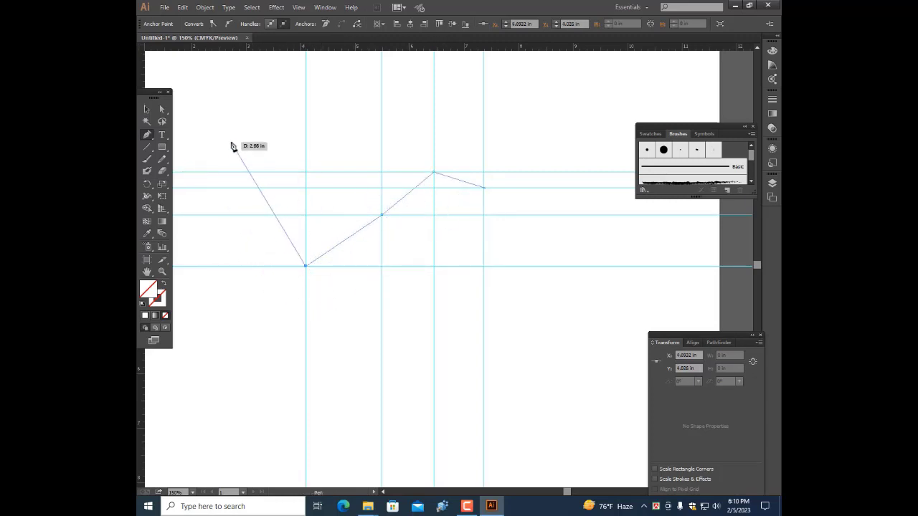
left_click(147, 111)
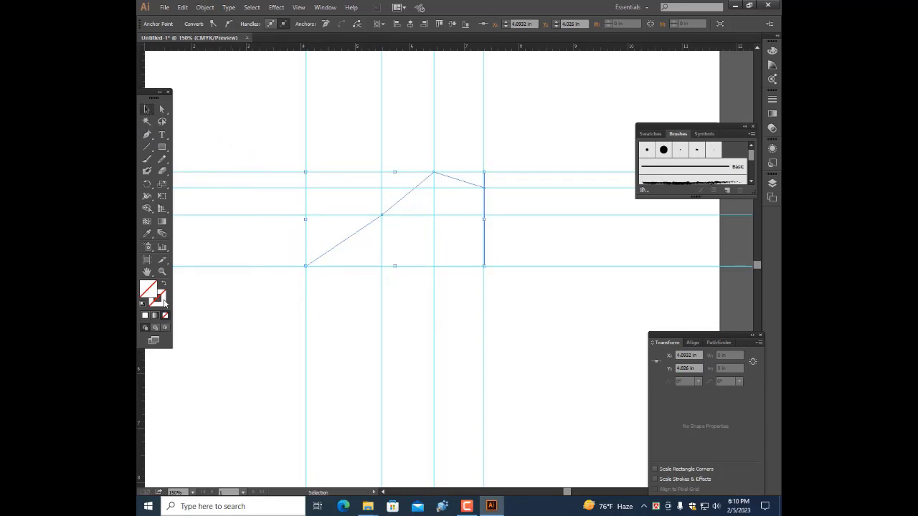
- Give the zigzag path a near-black stroke with hex colour 050505, then deselect it
double_click(162, 299)
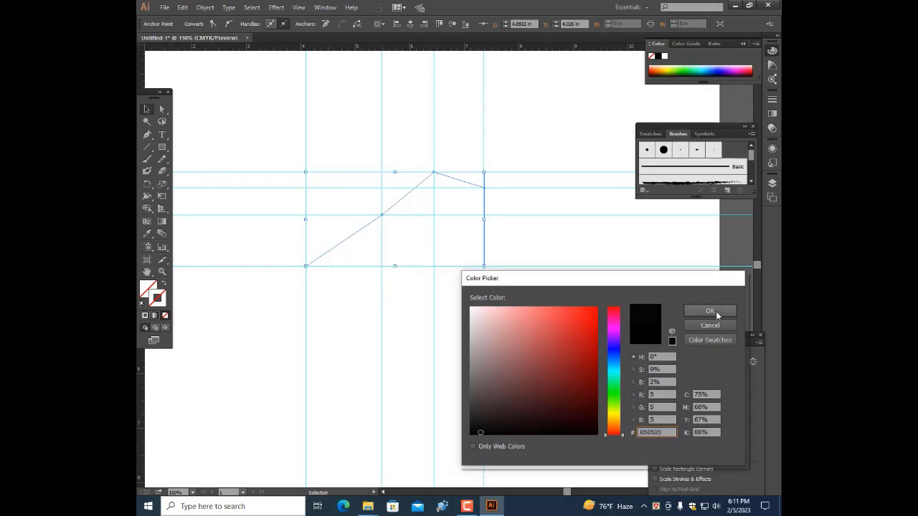
left_click(712, 312)
left_click(528, 333)
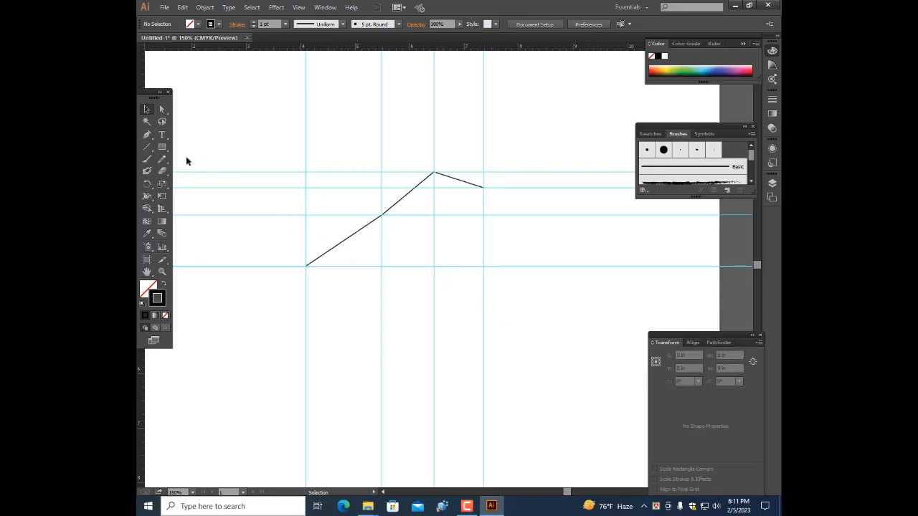
- Add an anchor point at the middle of each of the path's three straight segments
left_click(148, 137)
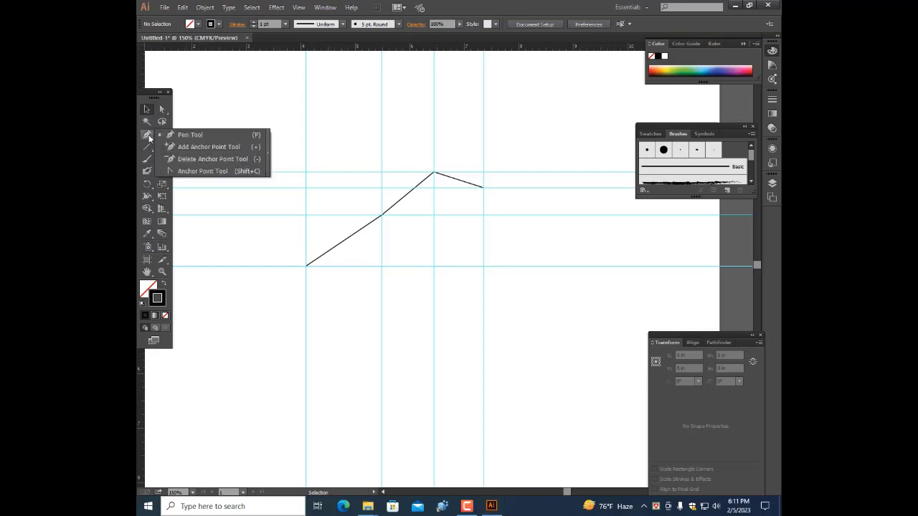
left_click(204, 147)
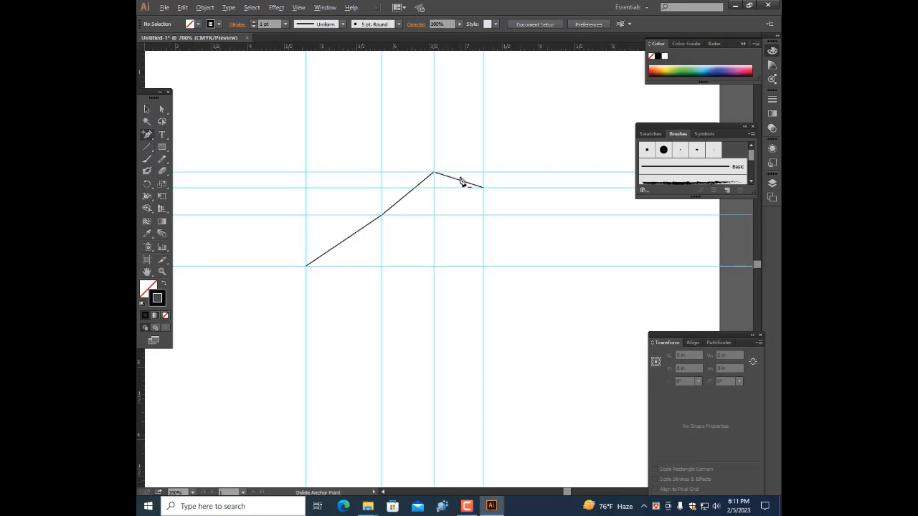
scroll(462, 185, "up", 1)
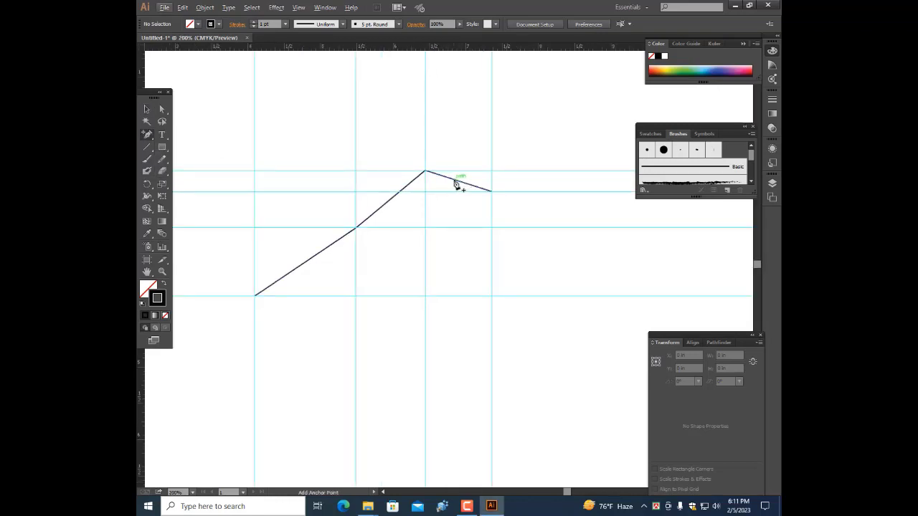
left_click(454, 179)
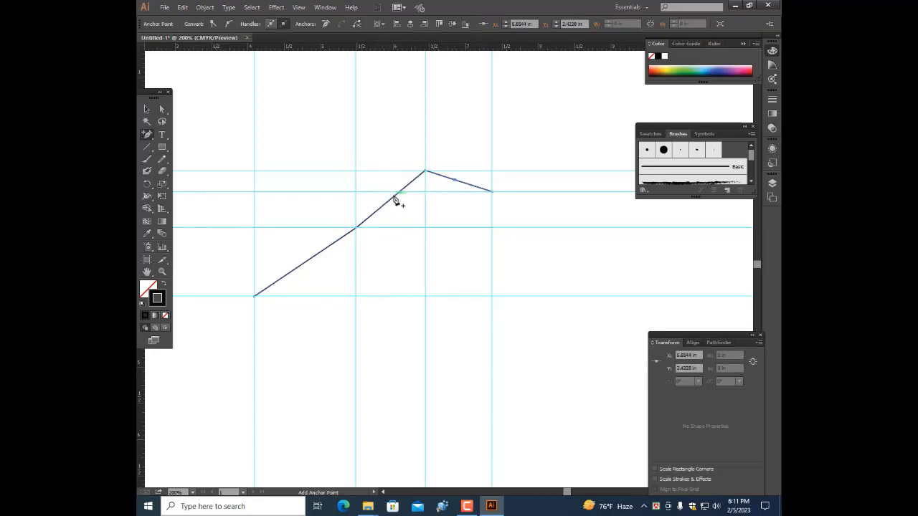
left_click(394, 197)
left_click(305, 263)
- Convert the three middle anchor points to smooth points with the Anchor Point tool, bending each segment into an S-curve
left_click_drag(147, 134, 198, 173)
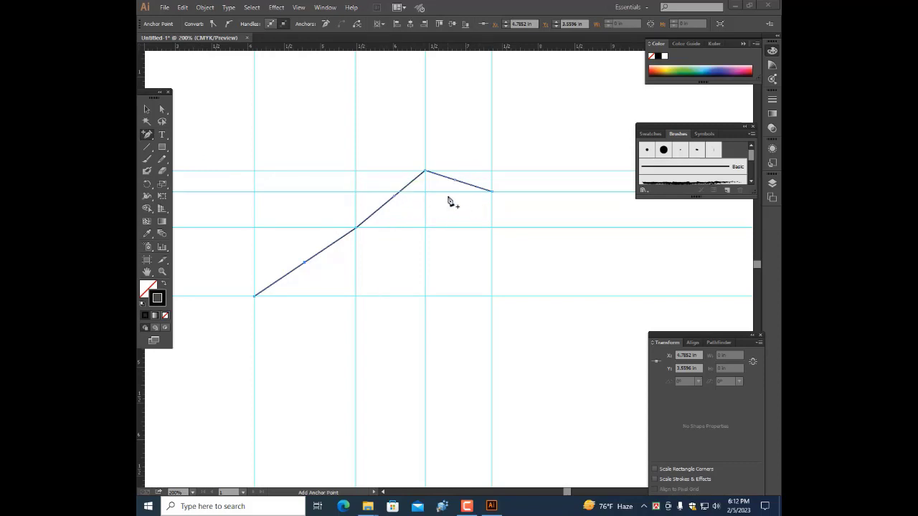
left_click(146, 138)
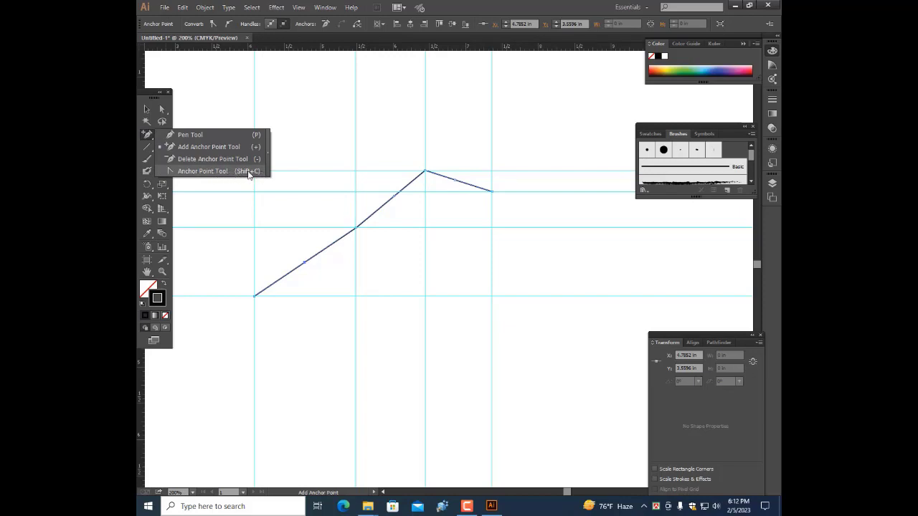
left_click(196, 172)
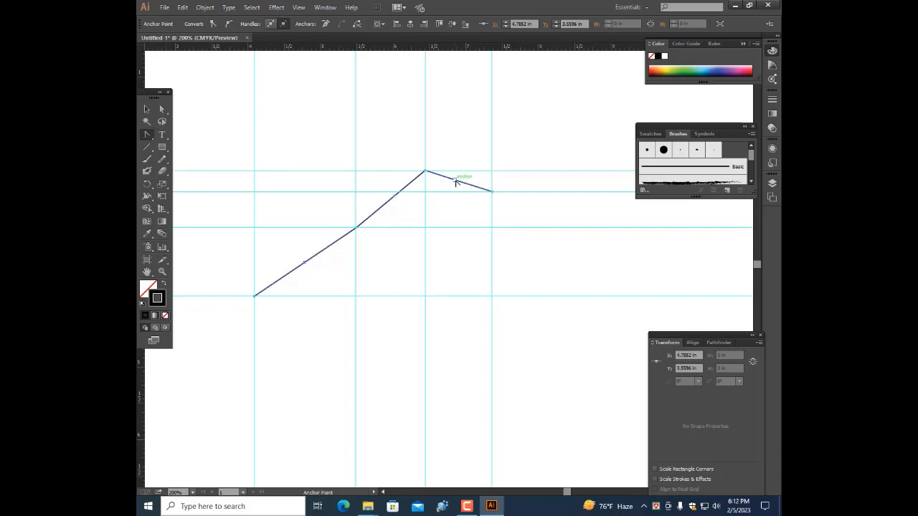
left_click_drag(455, 181, 360, 193)
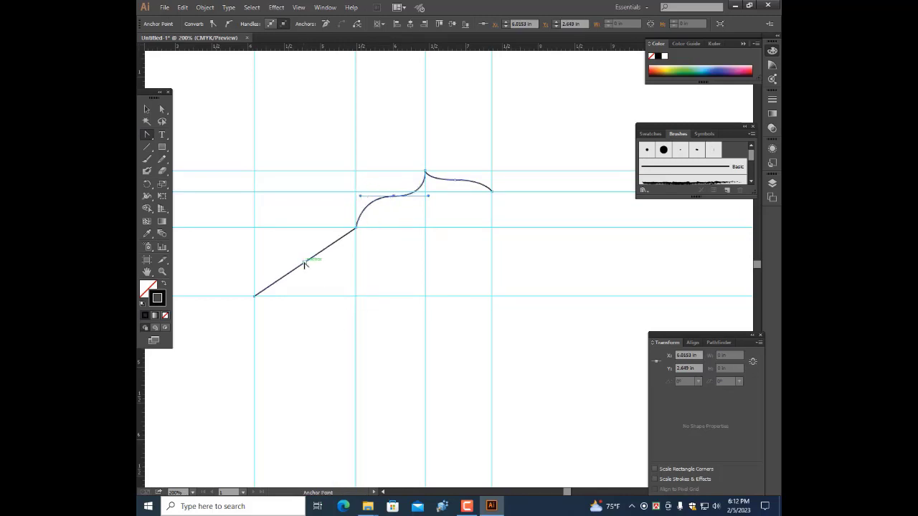
left_click_drag(305, 264, 314, 289)
left_click_drag(268, 274, 297, 301)
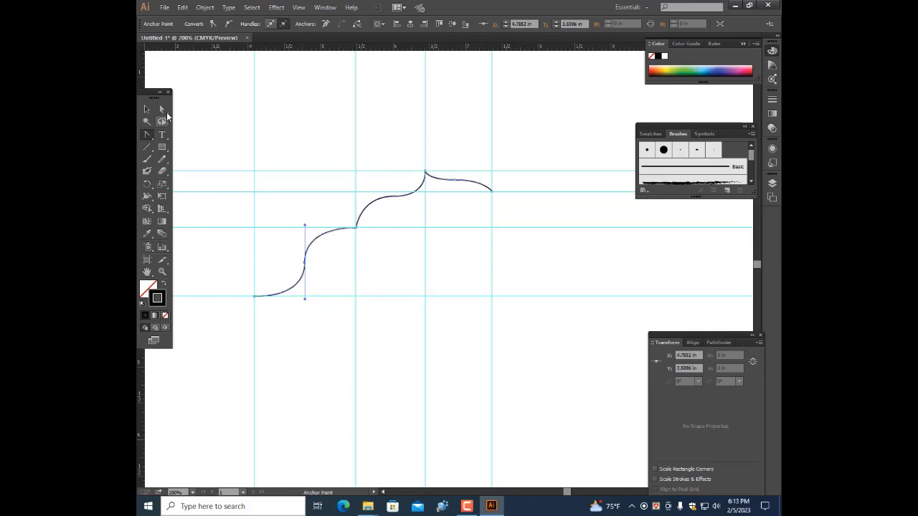
left_click(147, 110)
left_click(481, 350)
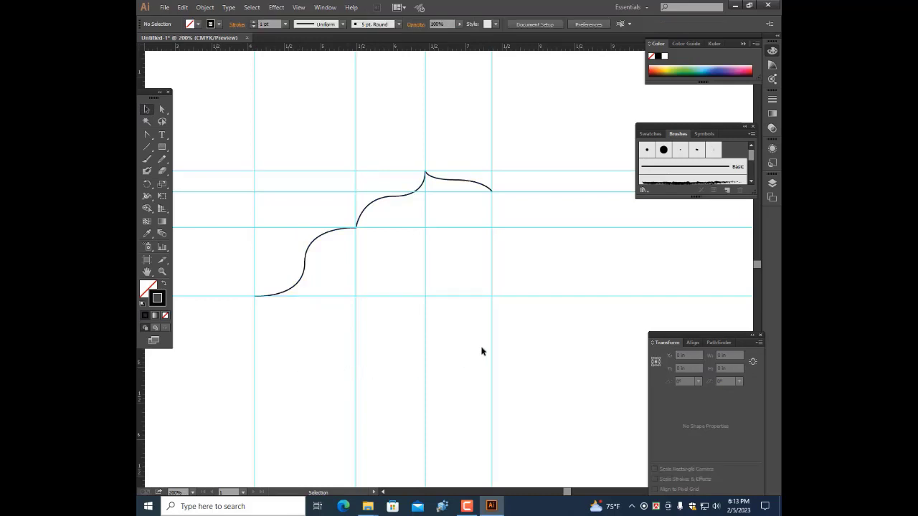
- Delete the four horizontal guides crossing the curved path
scroll(506, 343, "up", 1)
scroll(506, 343, "right", 2)
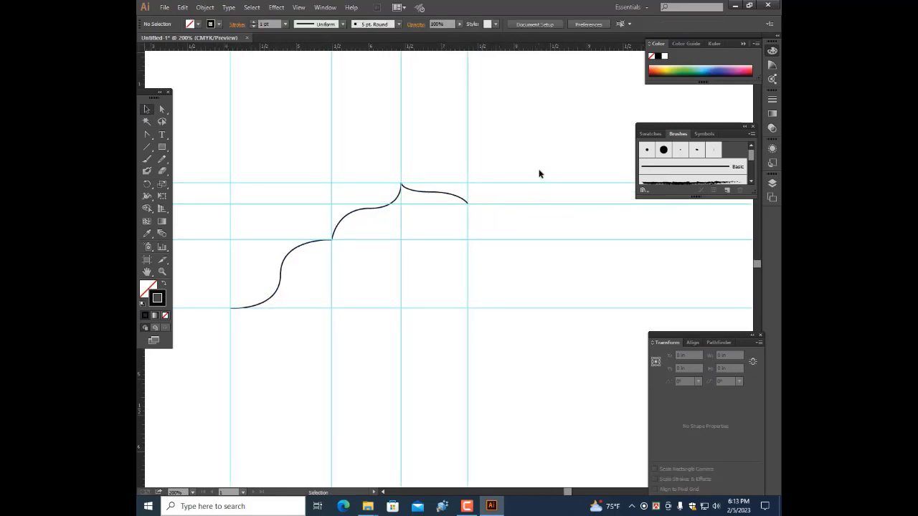
left_click_drag(536, 163, 577, 337)
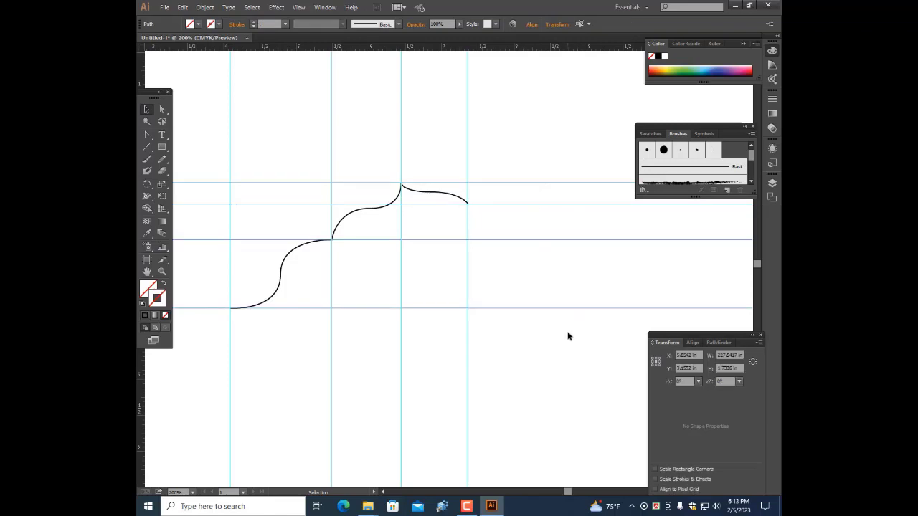
key("Delete")
scroll(513, 147, "up", 1)
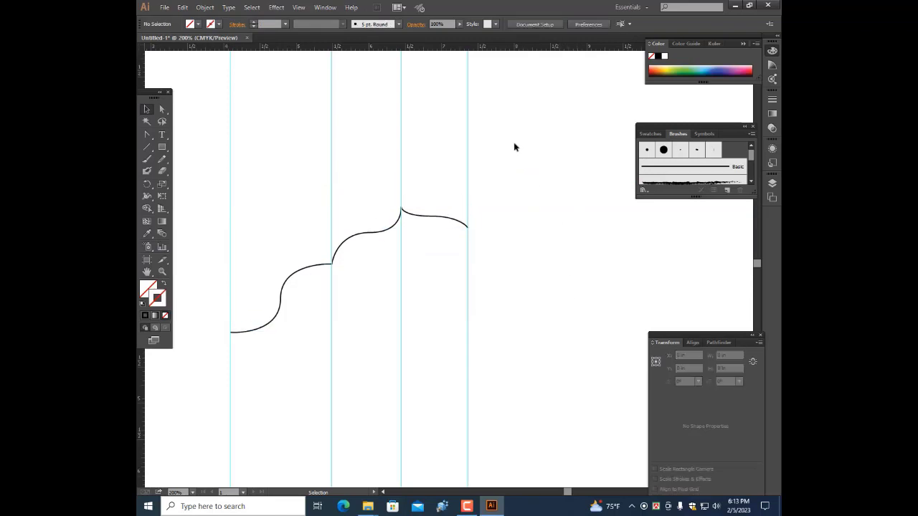
- Delete all the vertical guides crossing the curved path, and shift the path slightly
left_click_drag(501, 107, 214, 118)
key("Delete")
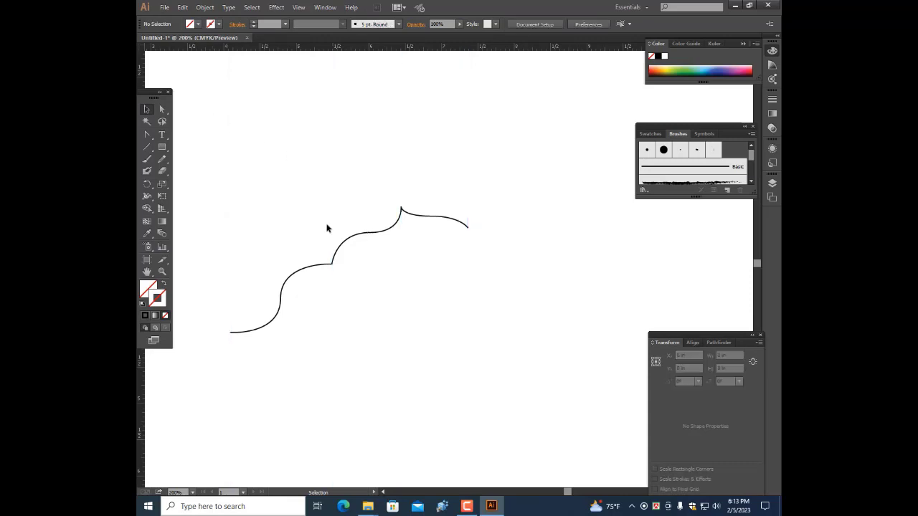
scroll(359, 216, "down", 2)
mouse_move(353, 203)
left_mouse_down()
mouse_move(366, 223)
mouse_move(407, 230)
mouse_move(365, 214)
left_mouse_up()
scroll(399, 243, "down", 1)
scroll(390, 243, "right", 1)
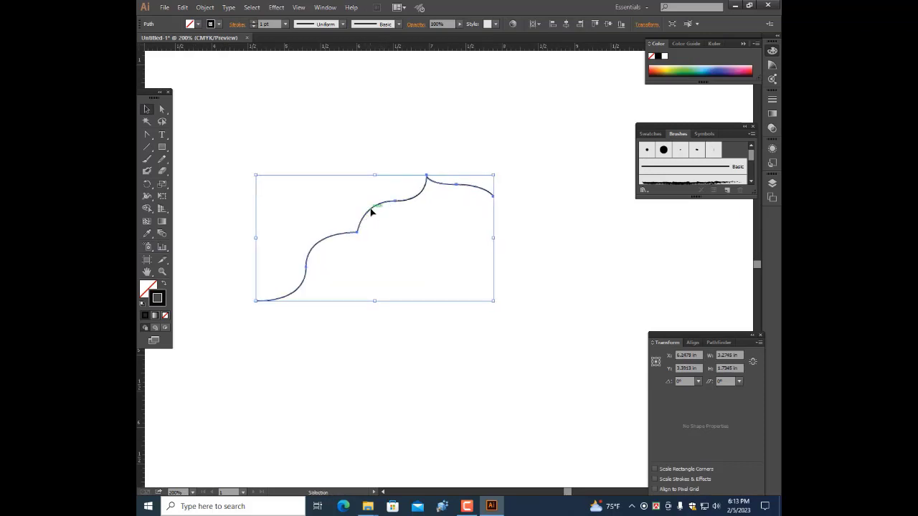
- Create a copy of the curved path reflected across the vertical axis, and move it right until the two upper inner ends meet
right_click(371, 212)
mouse_move(419, 347)
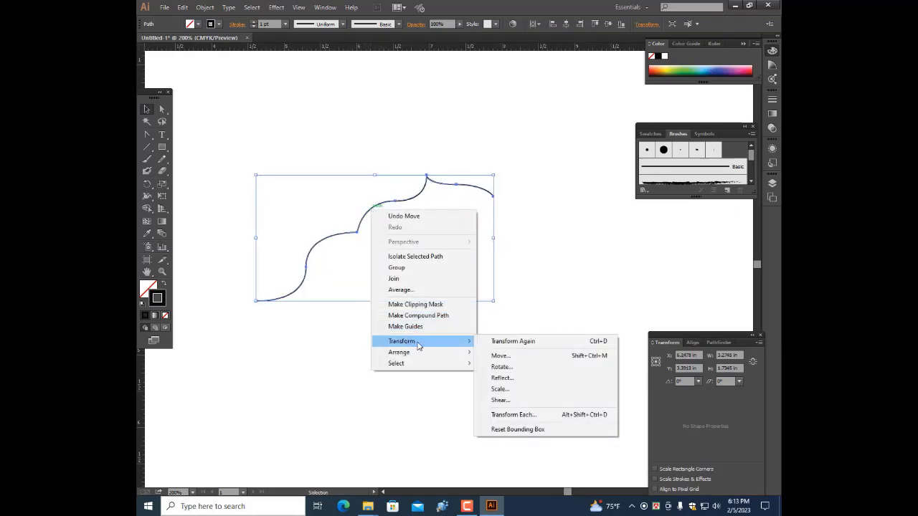
left_click(515, 380)
left_click_drag(686, 279, 580, 234)
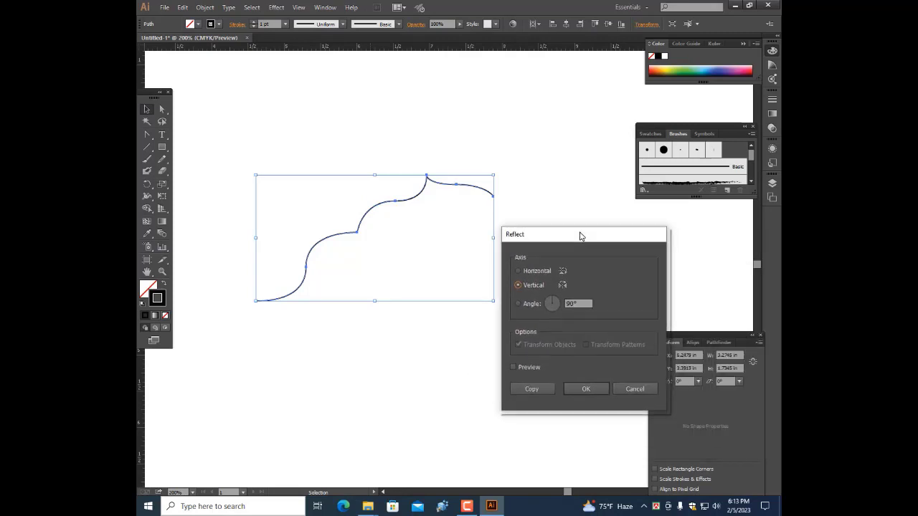
left_click(512, 364)
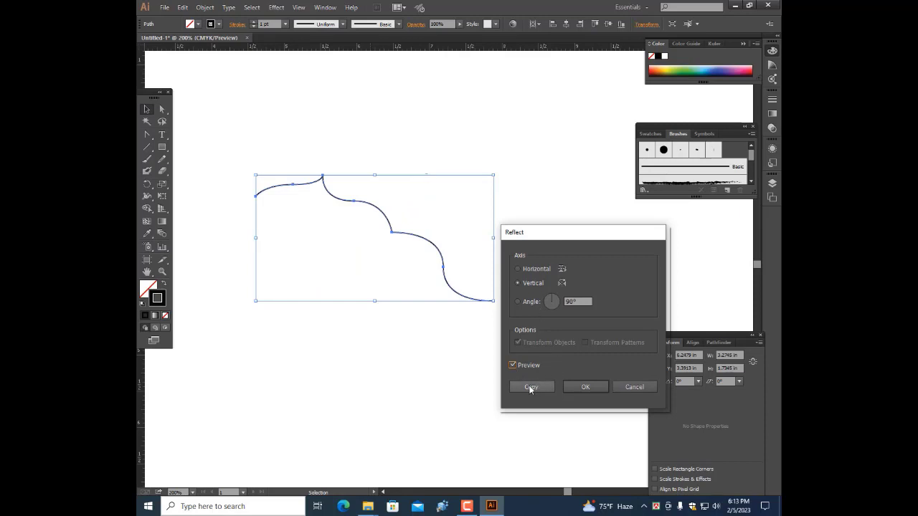
left_click(530, 387)
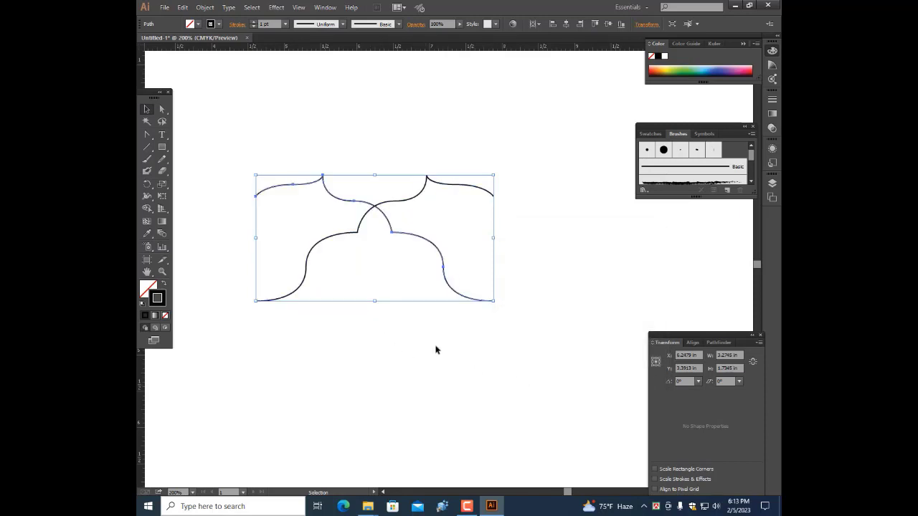
left_click(427, 364)
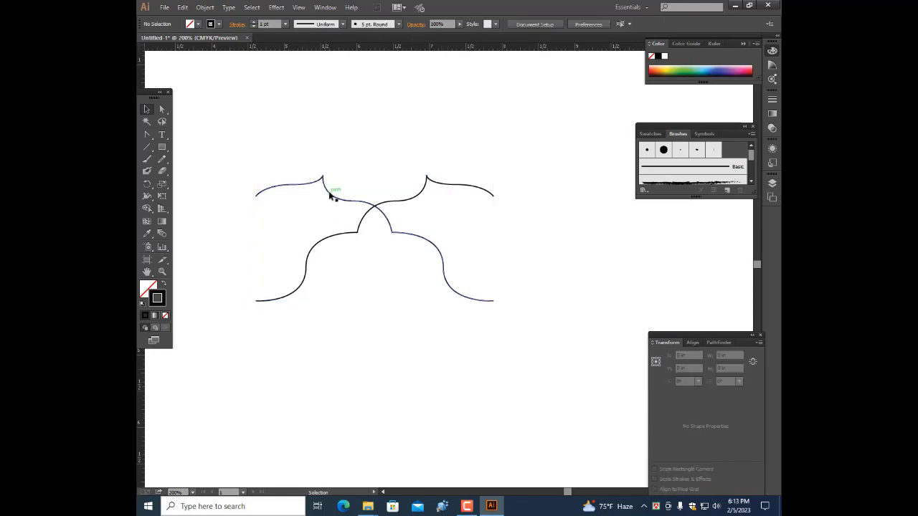
left_click_drag(332, 194, 568, 195)
left_click(543, 216)
scroll(495, 195, "right", 6)
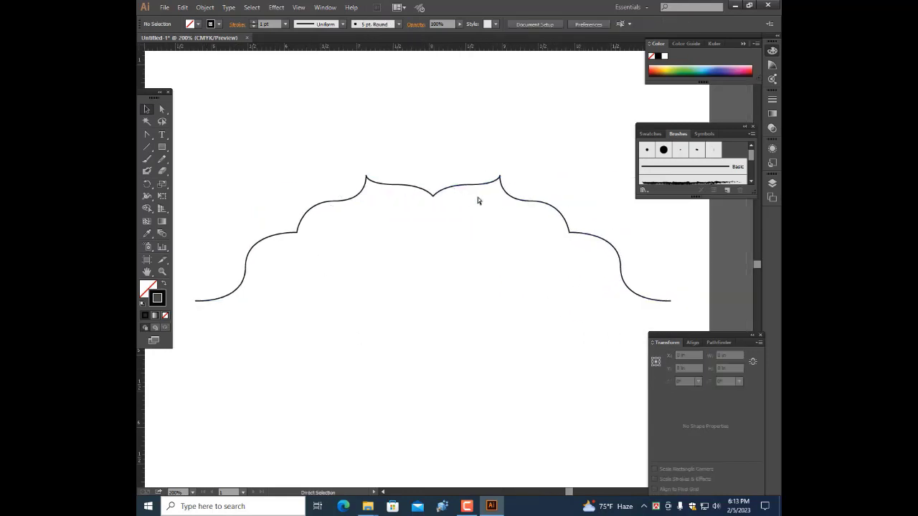
- Join the two mirrored paths at their meeting endpoints in the centre, then deselect
scroll(398, 178, "up", 2)
scroll(409, 188, "up", 1)
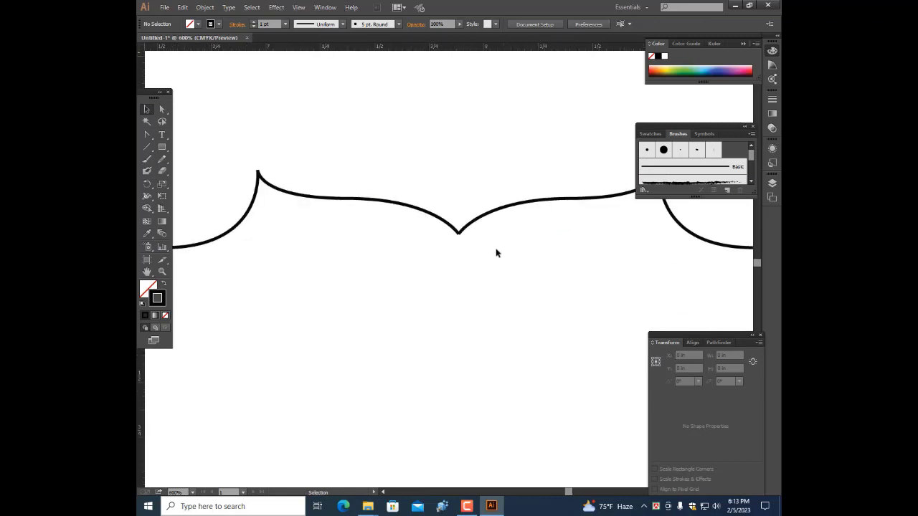
left_click_drag(444, 246, 479, 235)
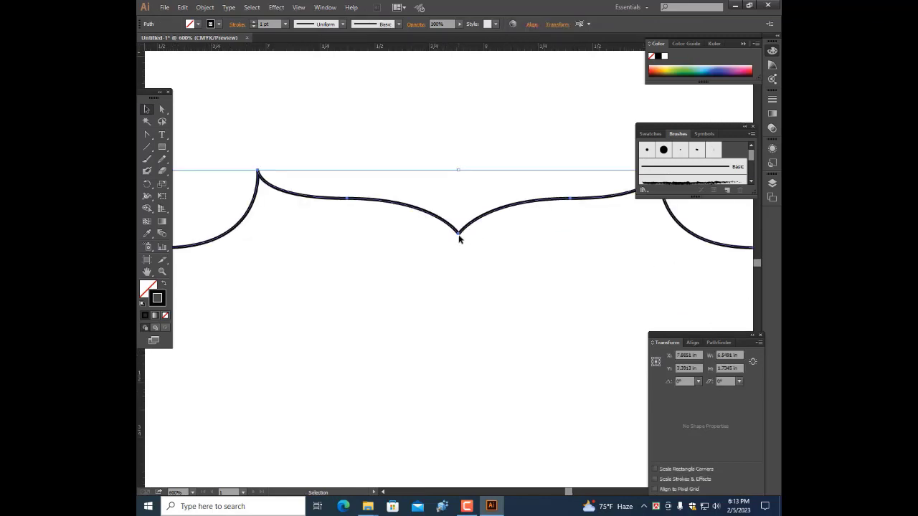
right_click(458, 234)
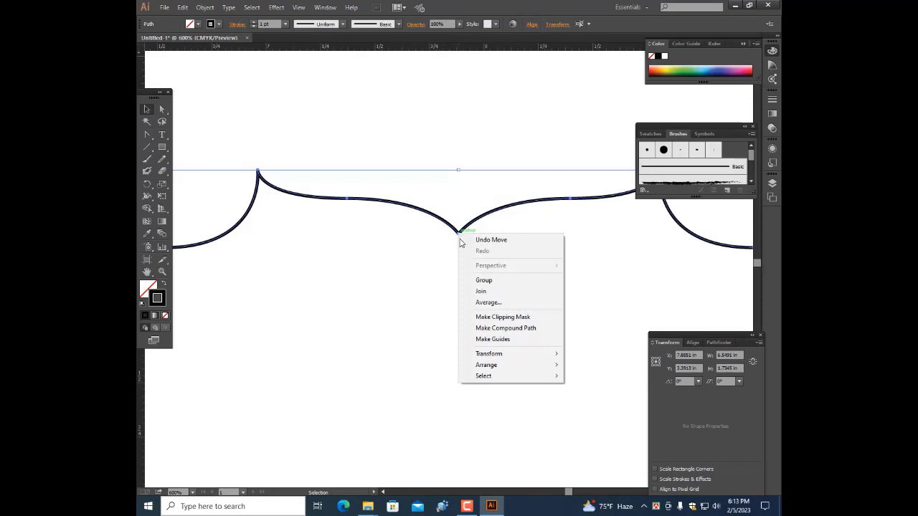
left_click(482, 292)
left_click(463, 239)
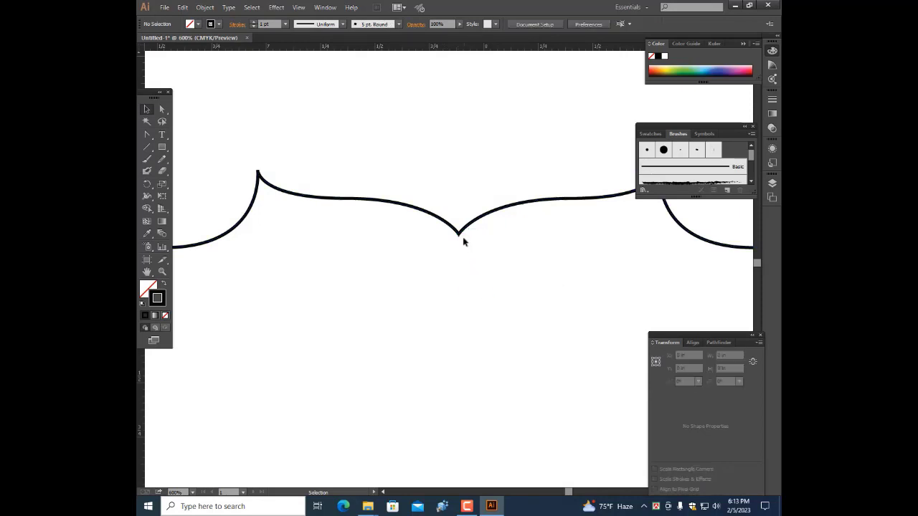
- Move the outline slightly downward to check that both halves move together at the centre join
scroll(462, 236, "up", 3)
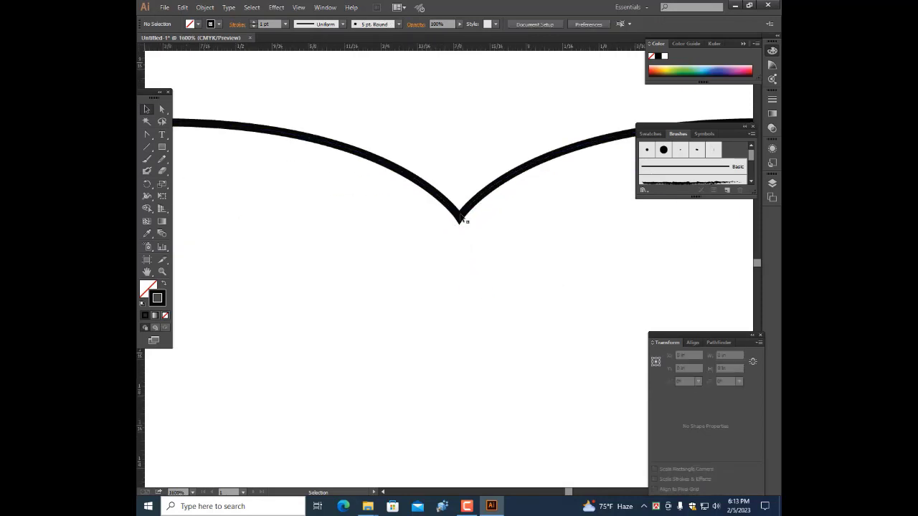
left_click_drag(460, 215, 465, 259)
left_click(481, 237)
scroll(464, 258, "down", 6)
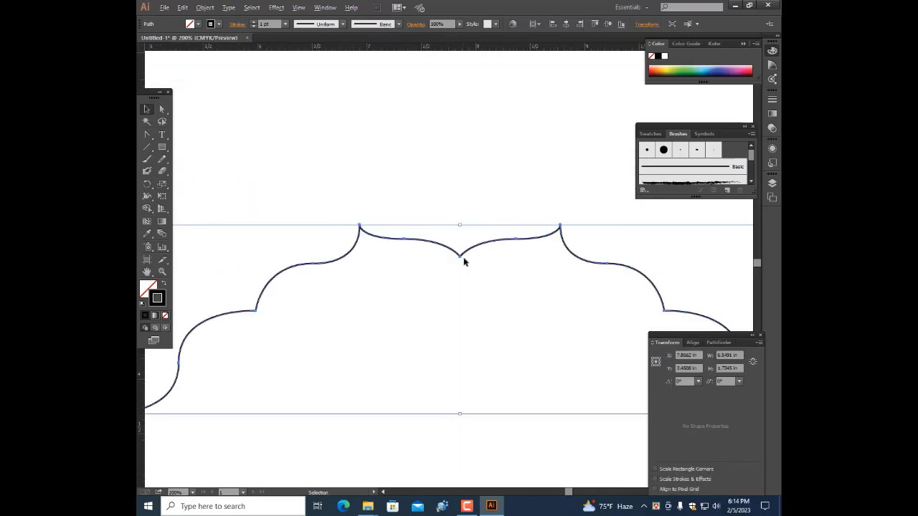
- Move the joined outline left on the artboard to about X 5.10 in, Y 3.12 in
scroll(464, 261, "down", 1)
scroll(453, 263, "right", 4)
scroll(453, 264, "left", 5)
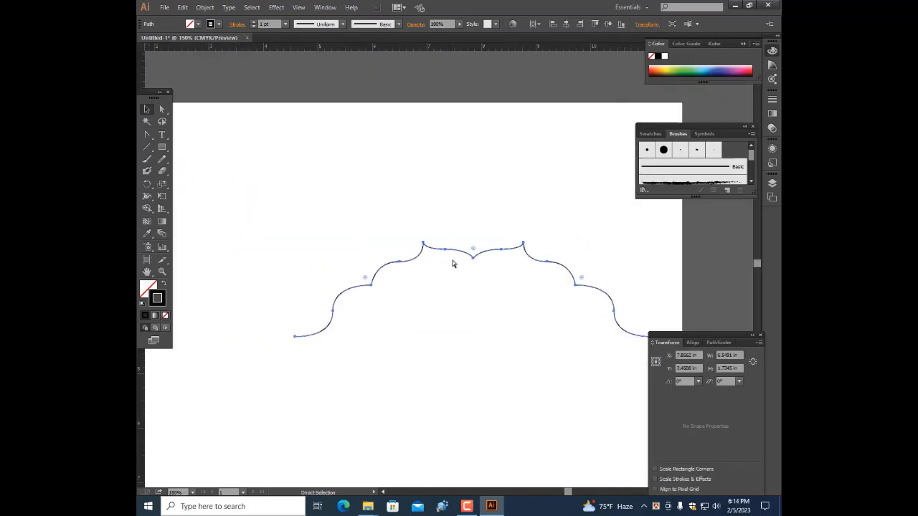
scroll(455, 263, "left", 5)
scroll(502, 254, "down", 1)
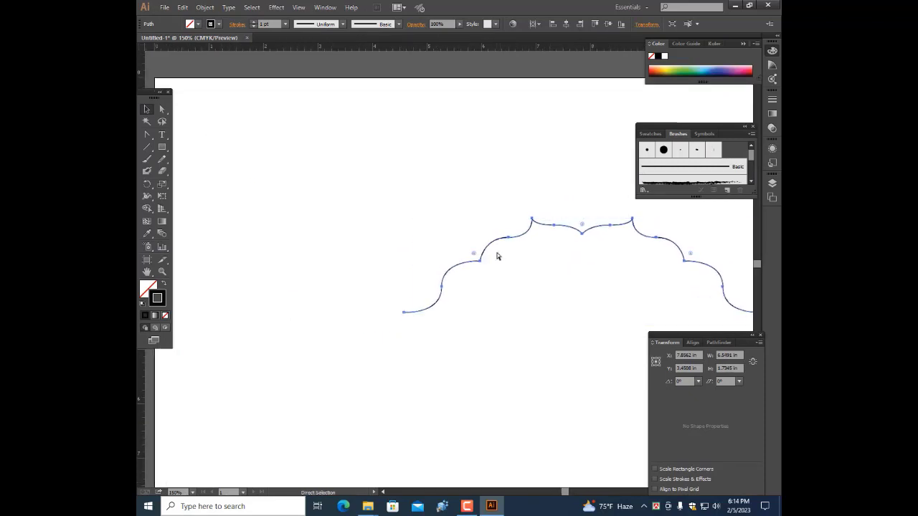
scroll(497, 256, "down", 1)
left_click_drag(550, 190, 418, 183)
scroll(418, 184, "right", 1)
- Create a copy of the outline reflected across the horizontal axis, and move it straight down until its ends meet the original's lower ends
right_click(420, 176)
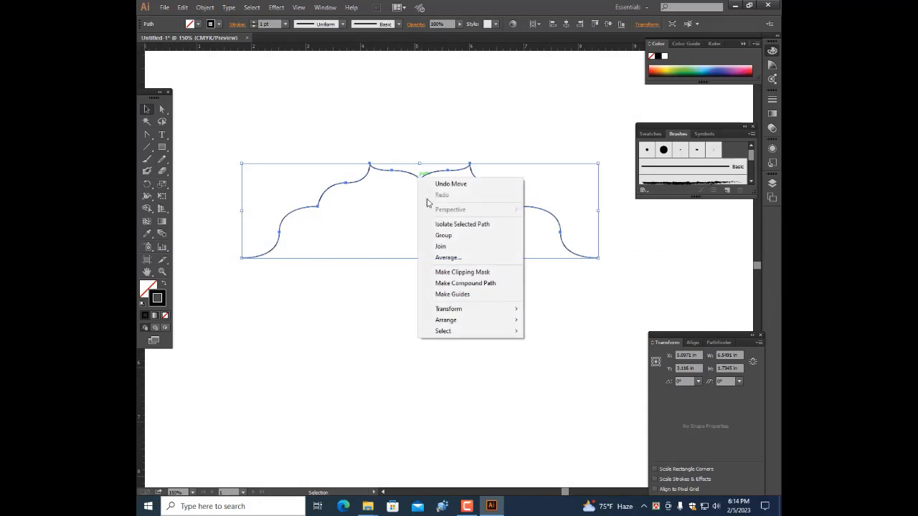
mouse_move(455, 312)
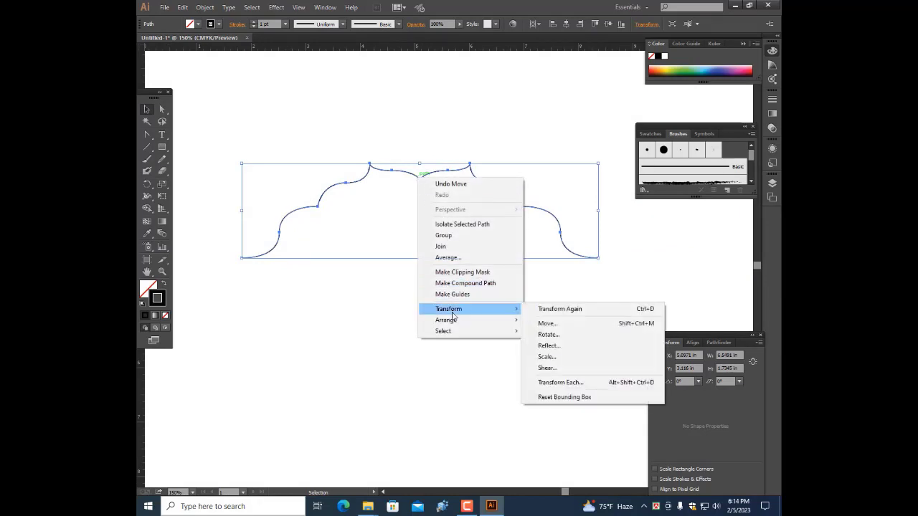
left_click(566, 347)
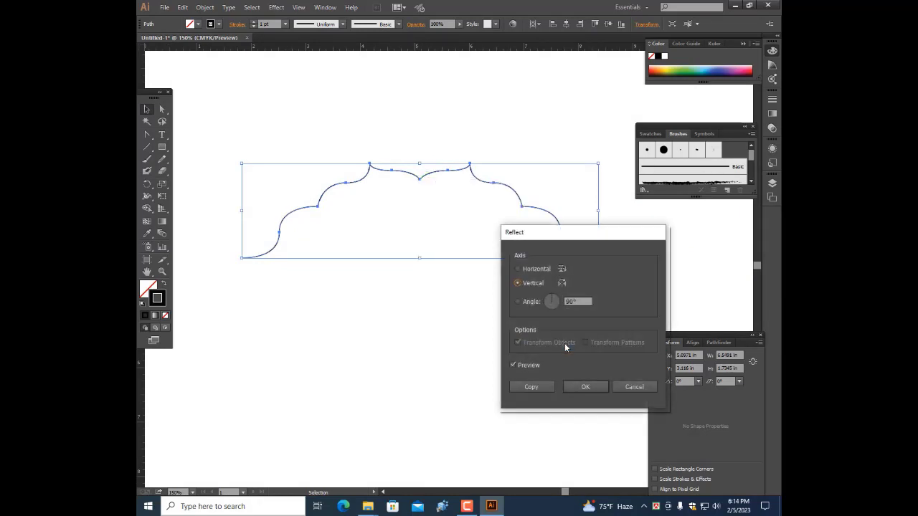
left_click(517, 269)
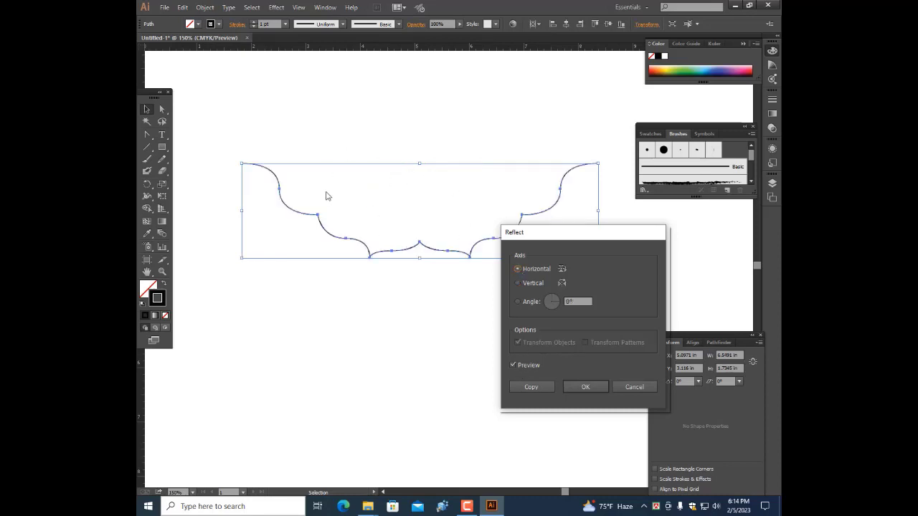
left_click(526, 386)
left_click(407, 122)
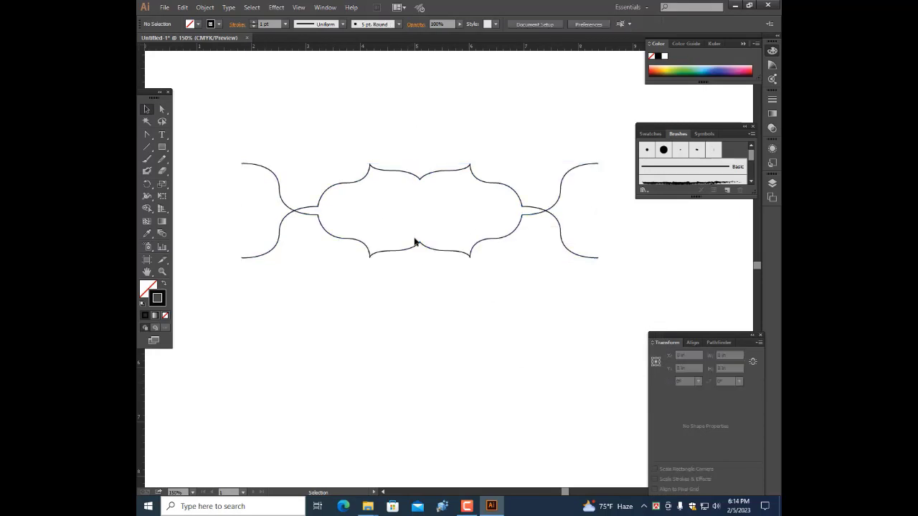
left_click_drag(421, 250, 420, 338)
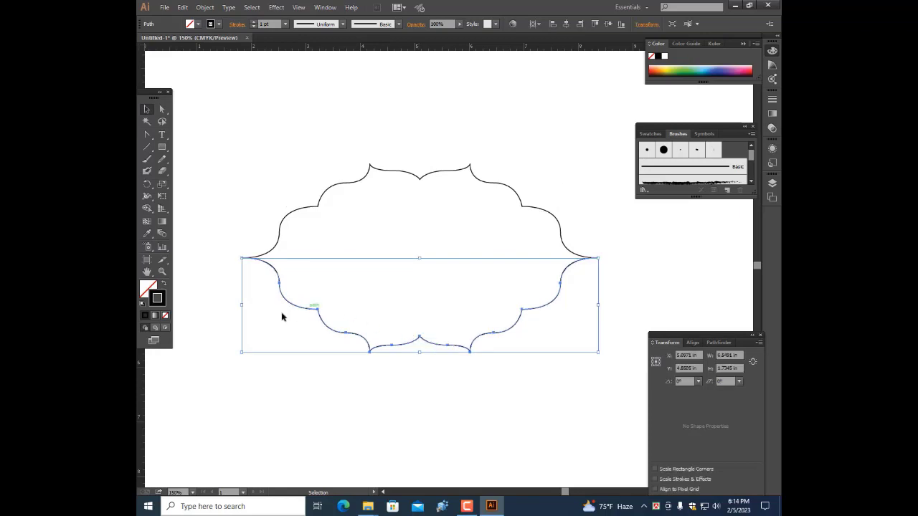
left_click(246, 286)
- Join the upper and lower outlines where their left ends meet, then deselect the frame
scroll(223, 254, "up", 2)
scroll(223, 254, "up", 1)
left_click_drag(248, 249, 262, 268)
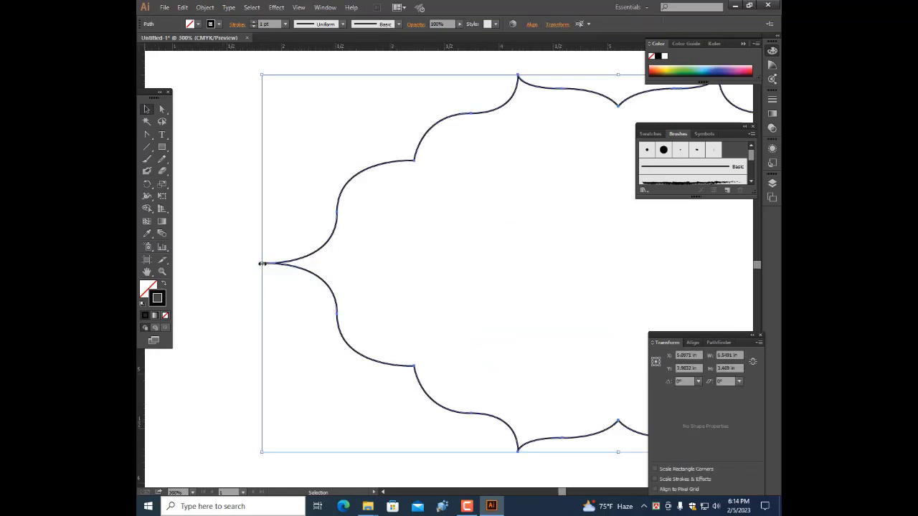
right_click(262, 263)
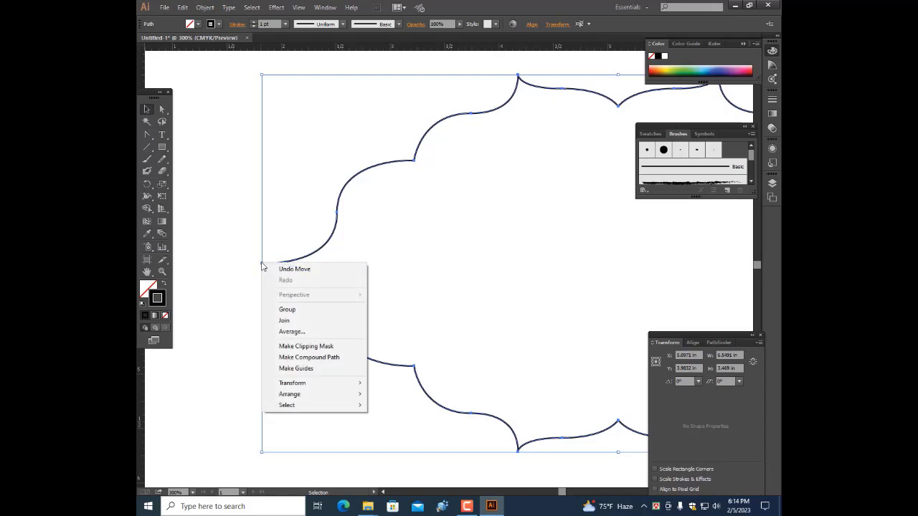
left_click(297, 320)
left_click(233, 236)
scroll(280, 252, "down", 2)
scroll(280, 252, "right", 1)
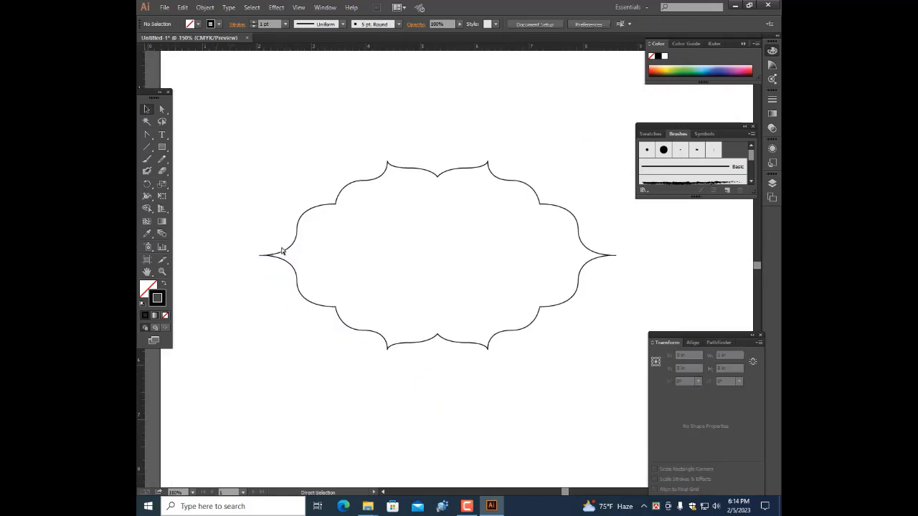
- Select the whole scalloped frame and group it, then deselect
left_click_drag(253, 165, 522, 369)
key("a")
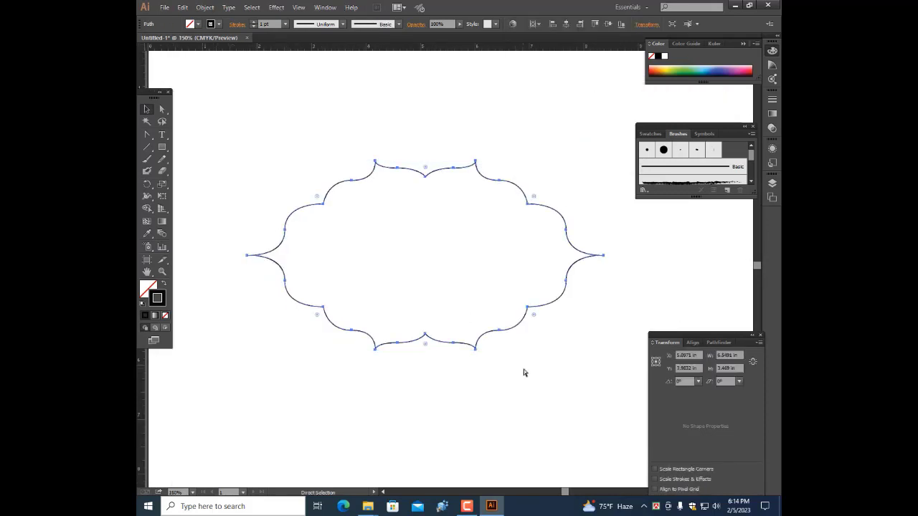
key("v")
left_click(559, 366)
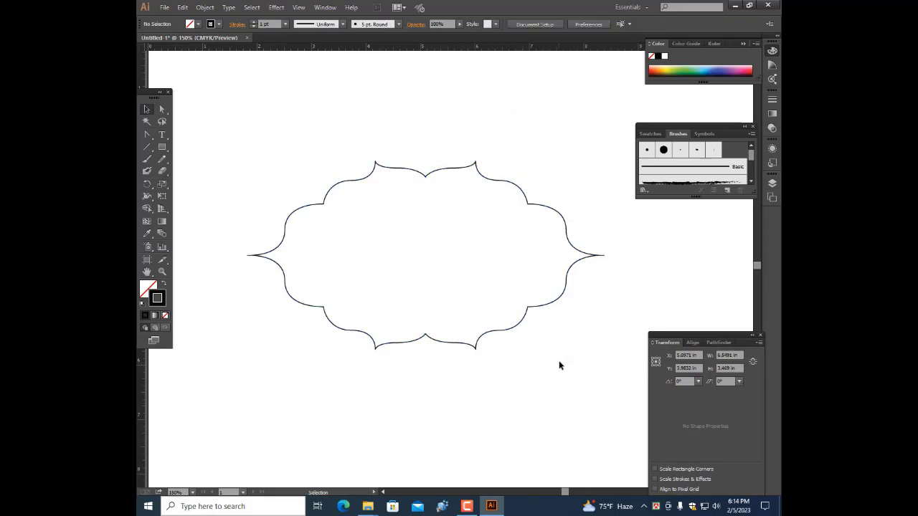
- Create a smaller proportional copy of the frame, scaled about its centre to about 5.64 by 2.99 in, inside the original
left_click(552, 307)
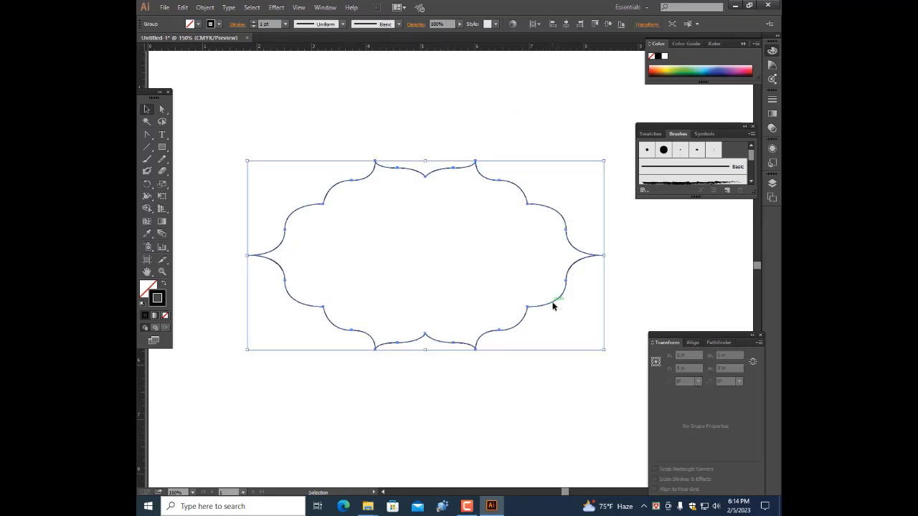
key("a")
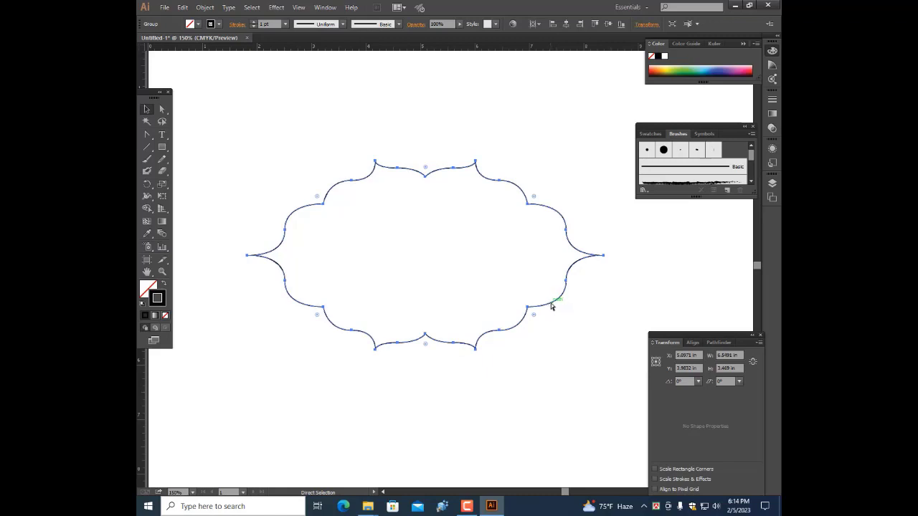
key("v")
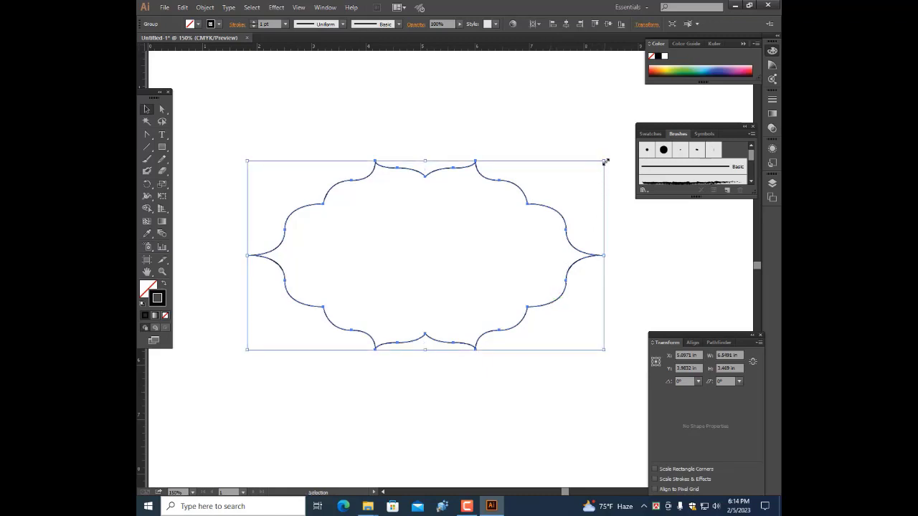
key("shift")
left_click_drag(605, 160, 594, 173)
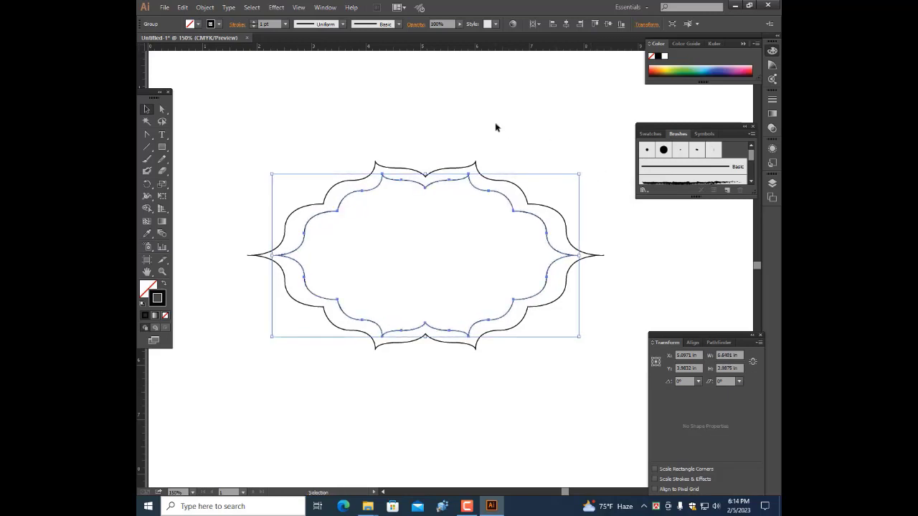
left_click(495, 128)
- Fill the inner frame with CMYK Red and set its stroke to None, then deselect
left_click(476, 186)
left_click(198, 23)
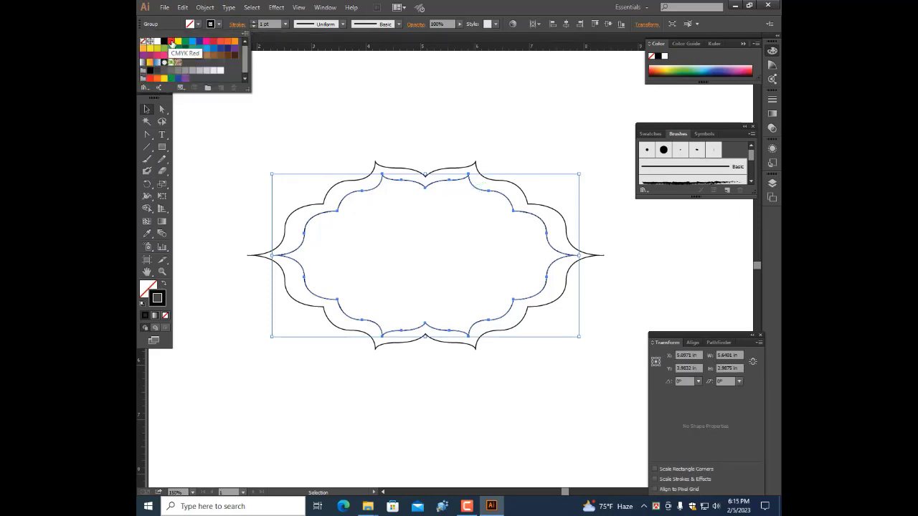
left_click(171, 44)
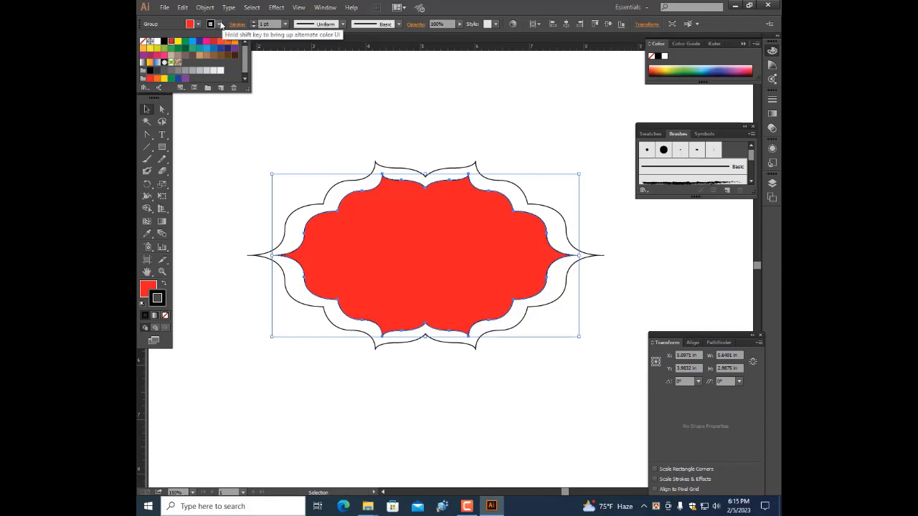
left_click(219, 25)
left_click(219, 24)
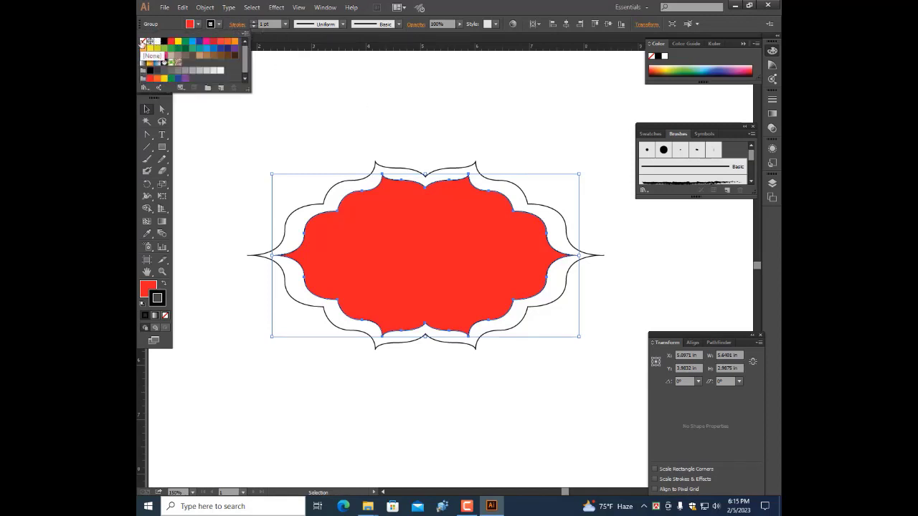
left_click(142, 40)
left_click(424, 121)
left_click(436, 129)
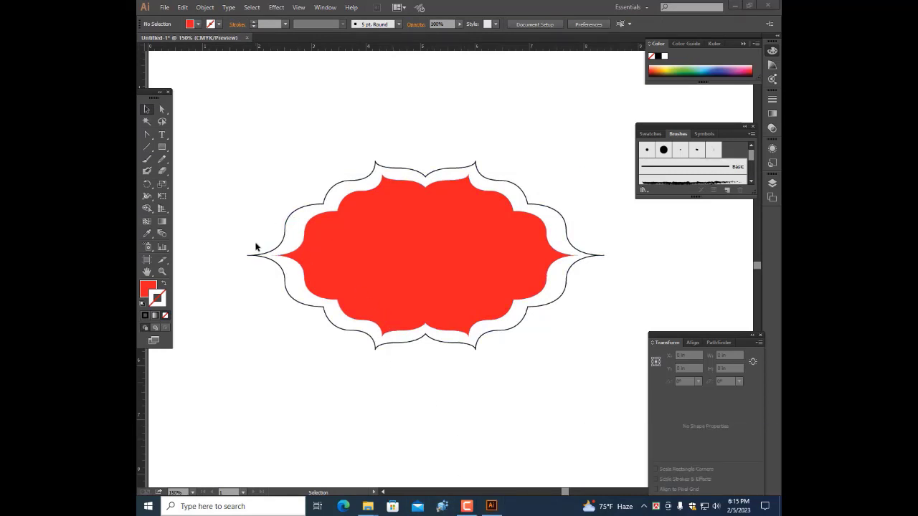
- Pull the outer frame's left tip straight outward until the frame is about 6.88 in wide
scroll(255, 247, "left", 1)
scroll(273, 256, "up", 1)
scroll(283, 248, "right", 1)
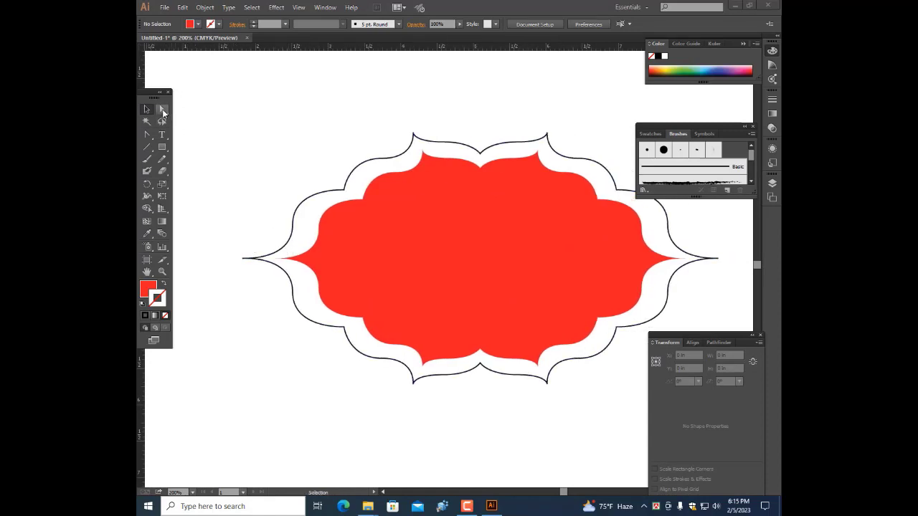
left_click(163, 109)
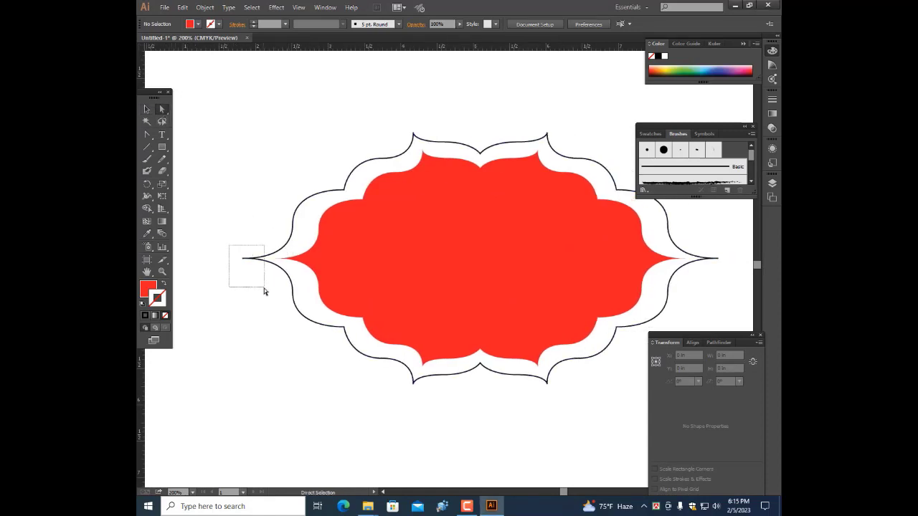
left_click_drag(264, 291, 250, 278)
scroll(239, 265, "up", 1)
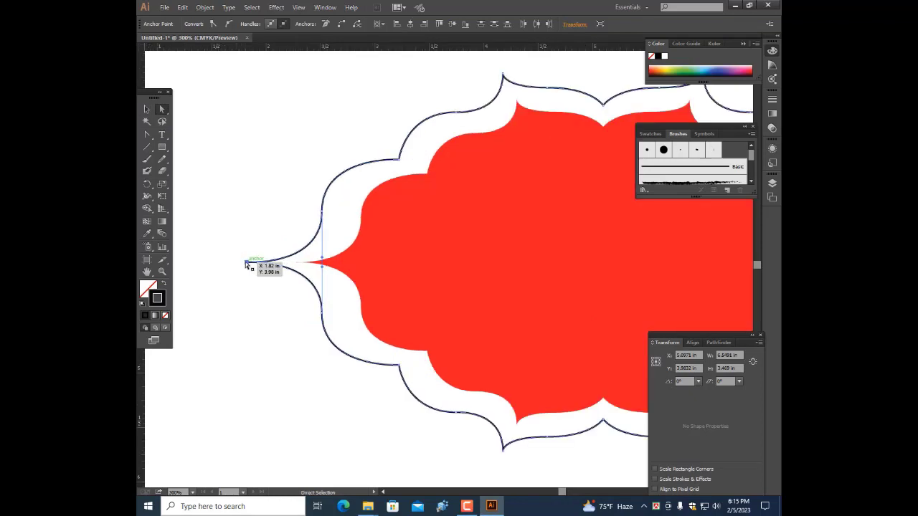
left_click_drag(248, 265, 213, 263)
key("ctrl+minus")
key("ctrl+minus")
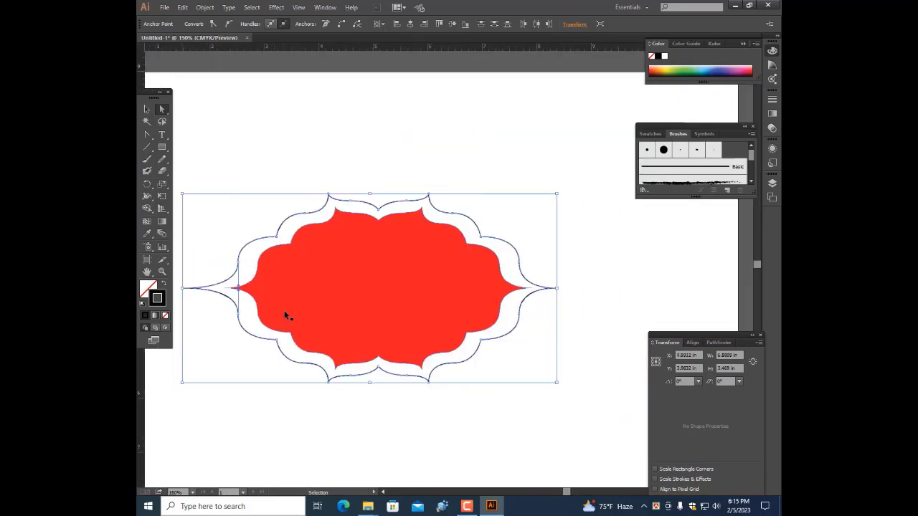
- Pull the outer frame's right tip straight outward until the frame is about 7.19 in wide, then deselect
scroll(484, 292, "right", 2)
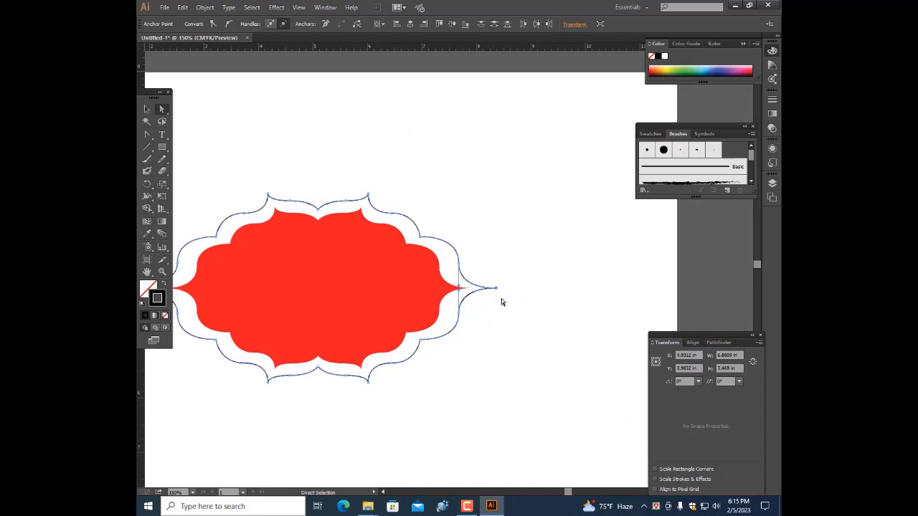
scroll(502, 290, "up", 3, "alt")
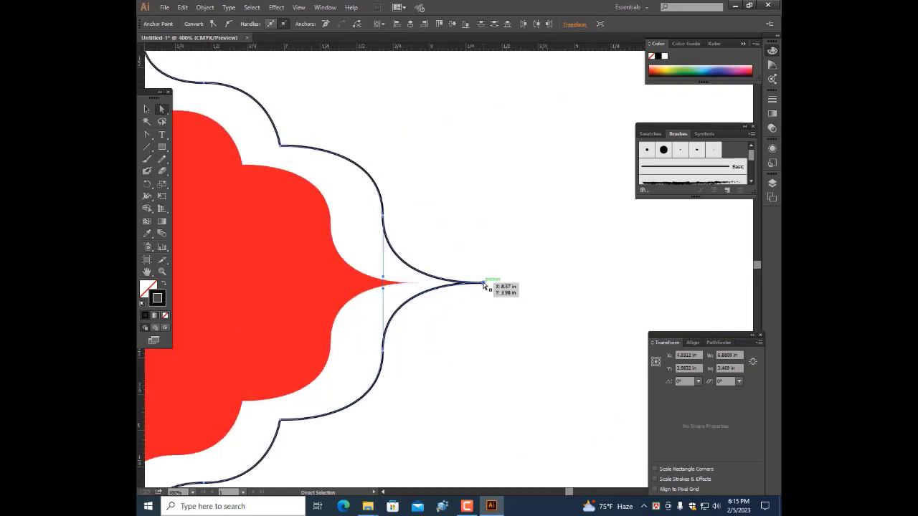
left_click_drag(483, 282, 528, 285)
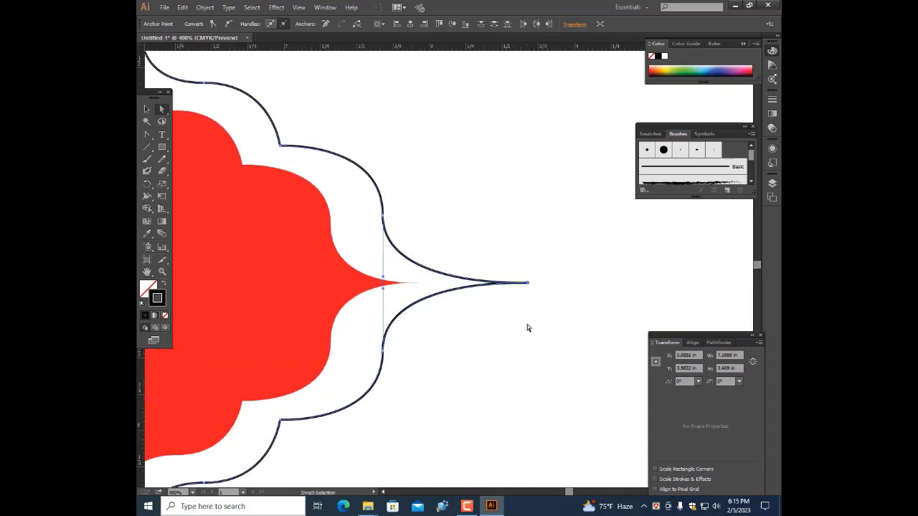
left_click(524, 324)
scroll(512, 324, "down", 3, "alt")
scroll(502, 334, "left", 3)
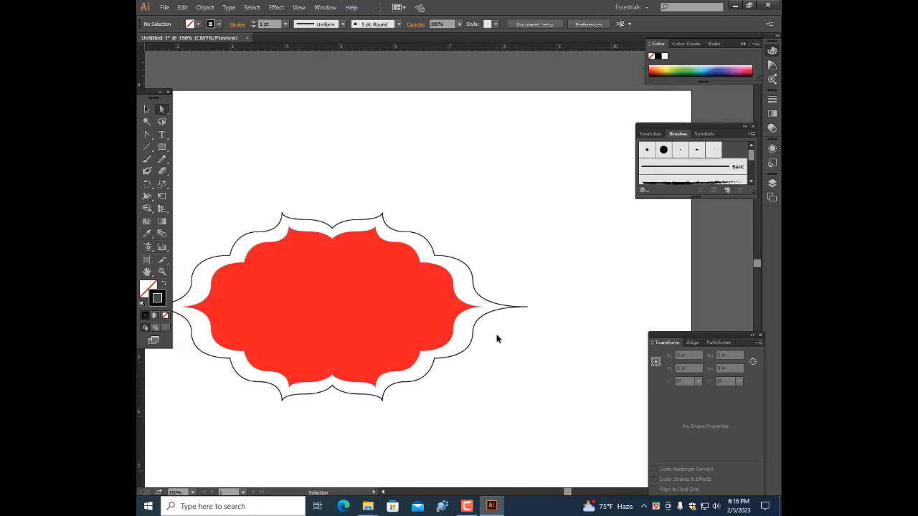
scroll(448, 331, "down", 2)
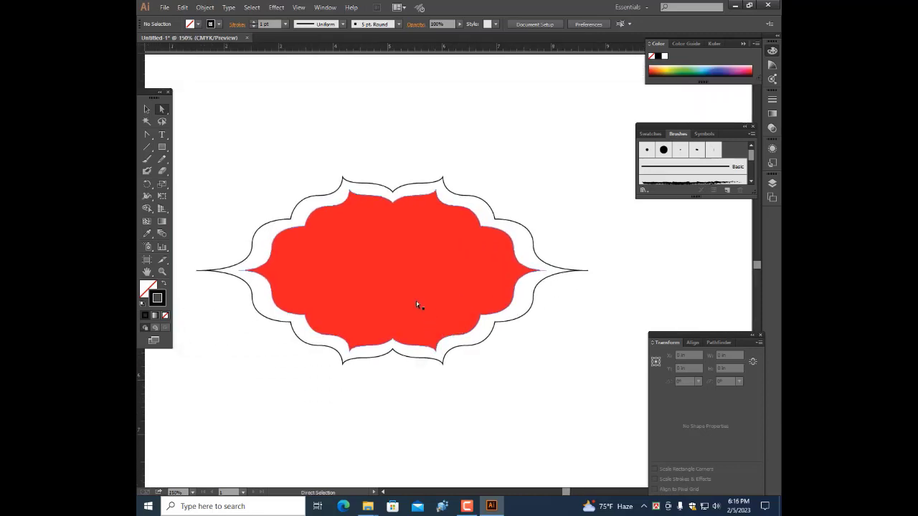
- Fill the outer frame with CMYK Yellow and set its stroke to None, then deselect
left_click(145, 110)
left_click(400, 188)
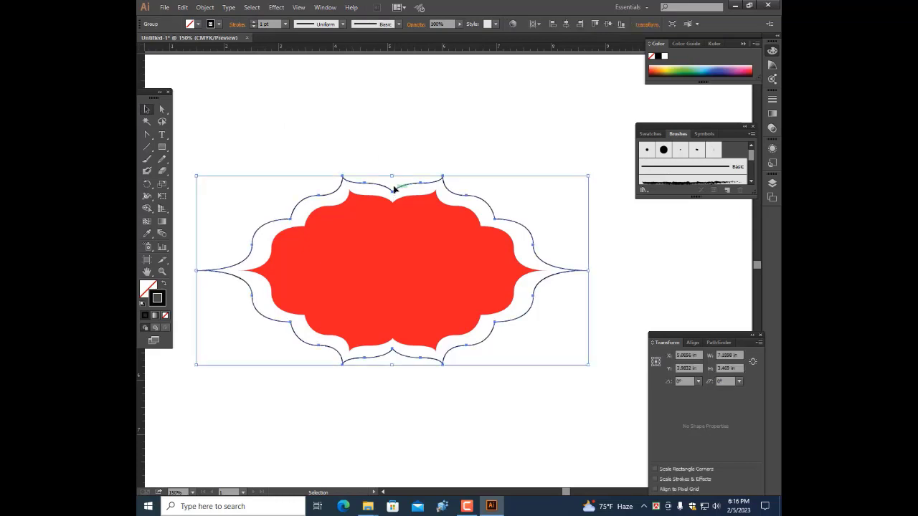
left_click(197, 25)
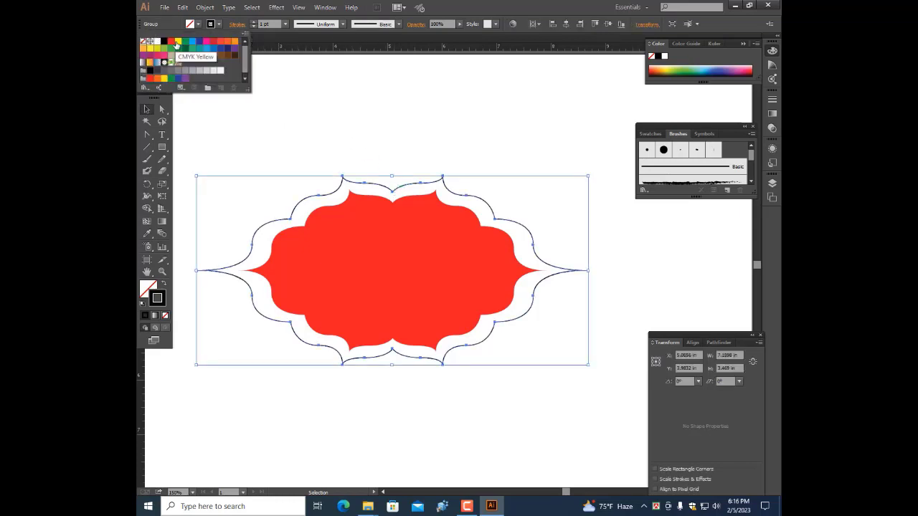
left_click(177, 44)
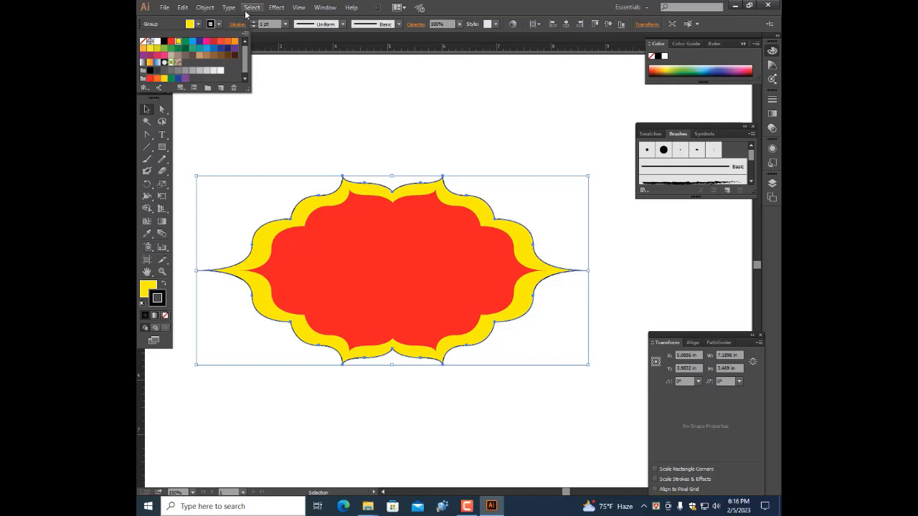
left_click(219, 26)
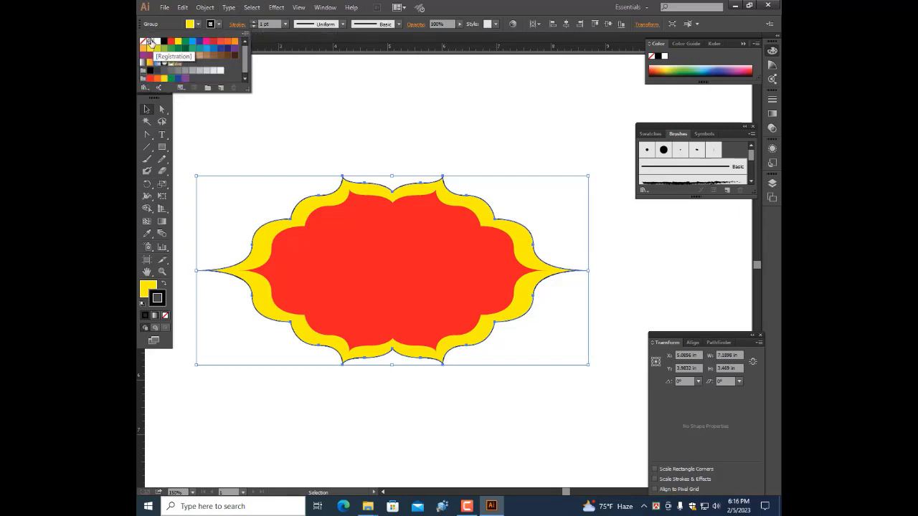
left_click(146, 41)
left_click(395, 123)
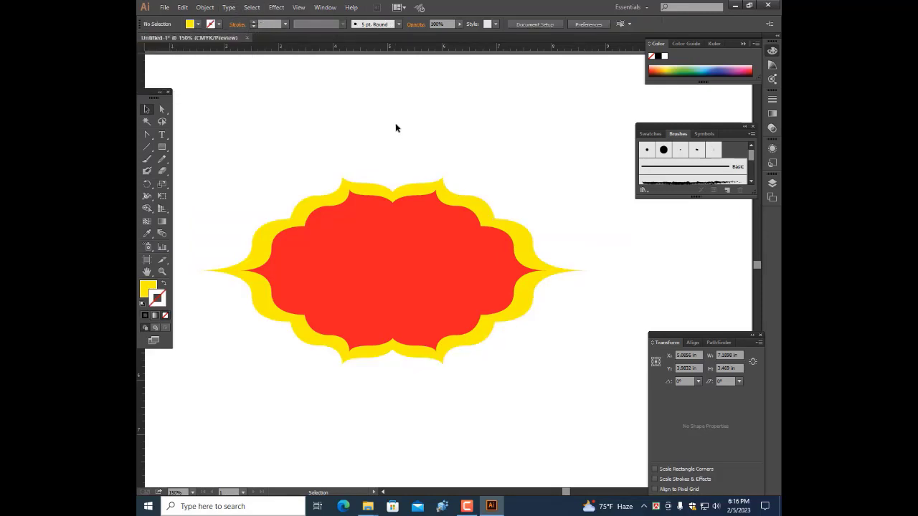
- Add a point text reading PRAN in the empty area above the frame
scroll(471, 250, "left", 1)
scroll(472, 249, "down", 1)
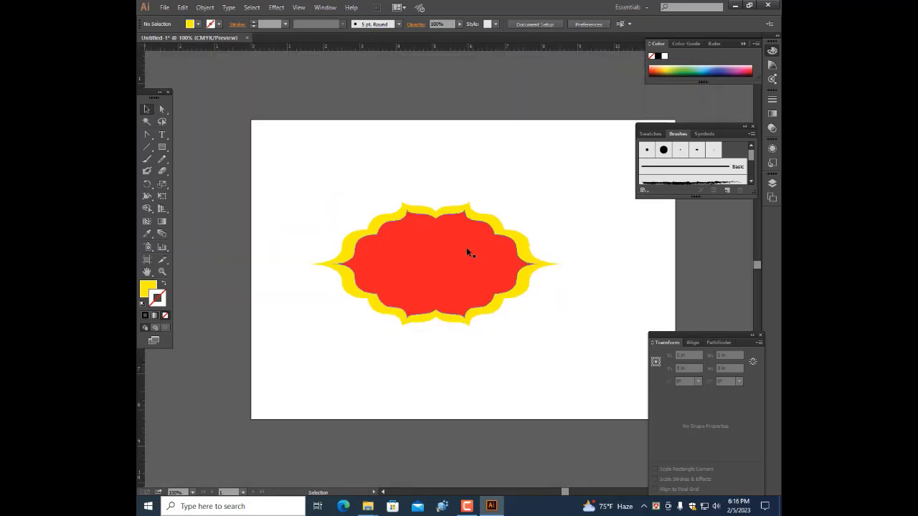
scroll(466, 247, "right", 1)
scroll(428, 236, "up", 1)
scroll(422, 230, "down", 1)
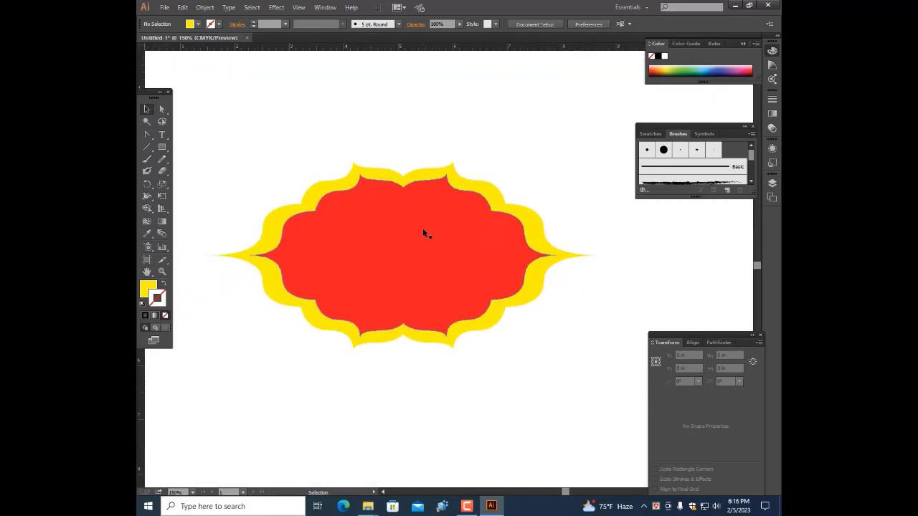
left_click(163, 135)
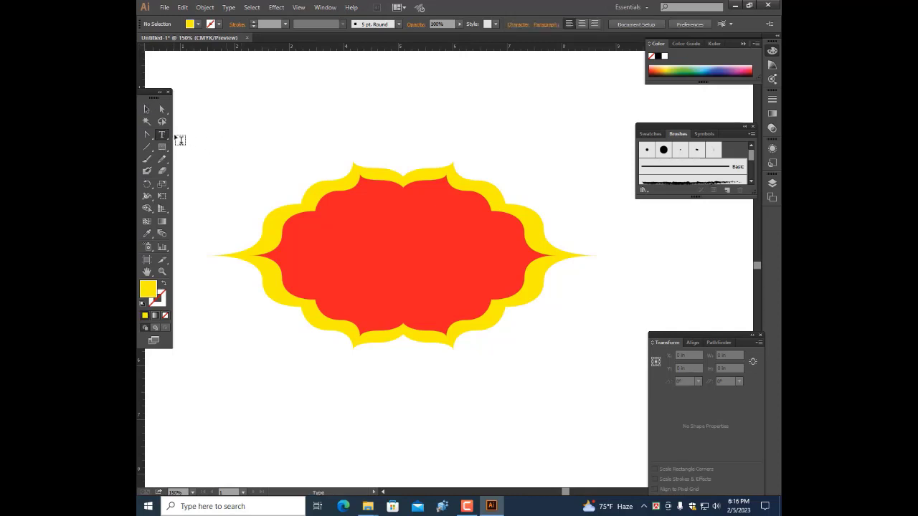
left_click(291, 117)
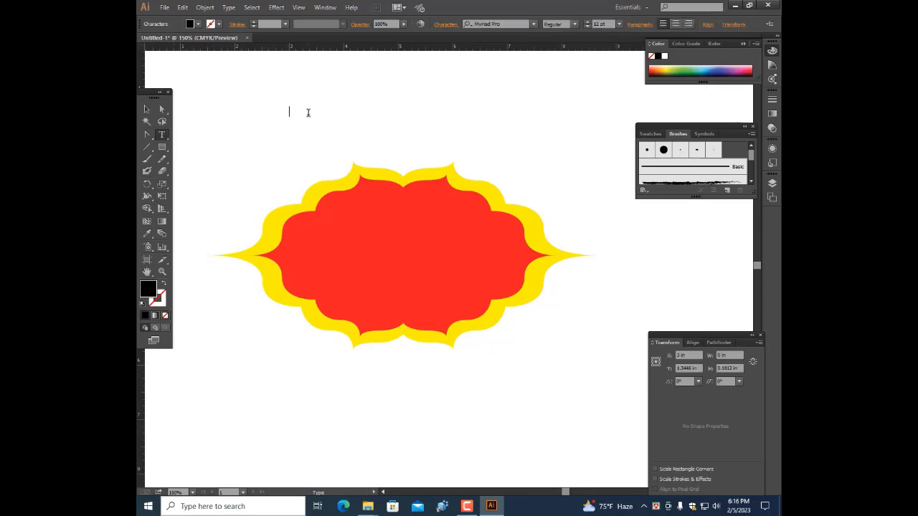
type("PRAN")
left_click(147, 109)
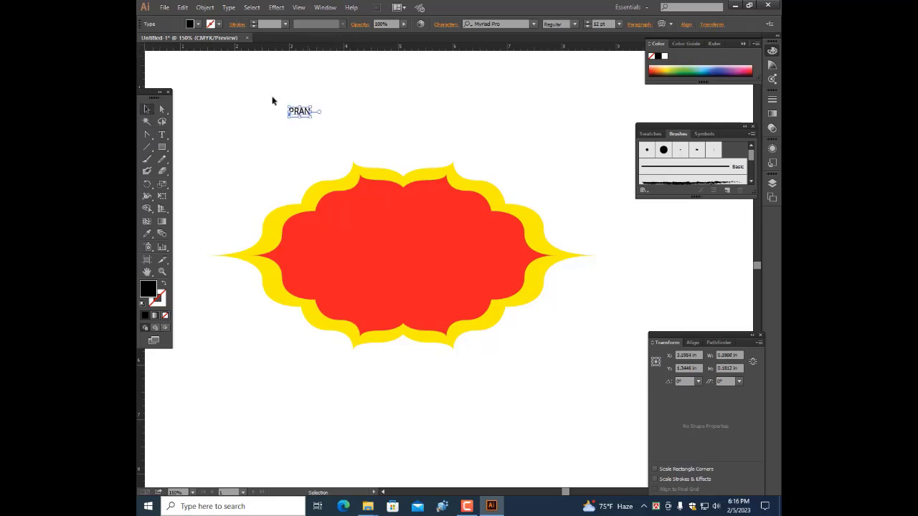
- Set the PRAN text's font family to Open Sans
left_click(518, 23)
key("BackSpace")
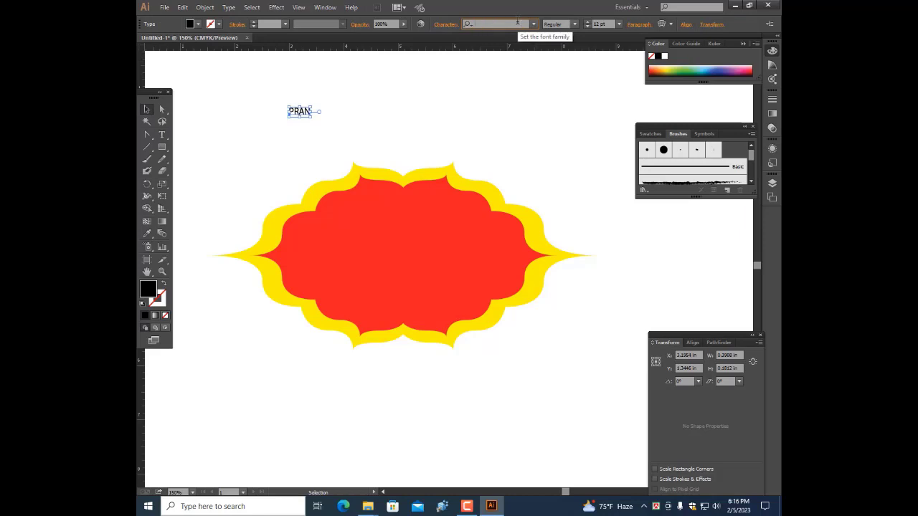
type("o")
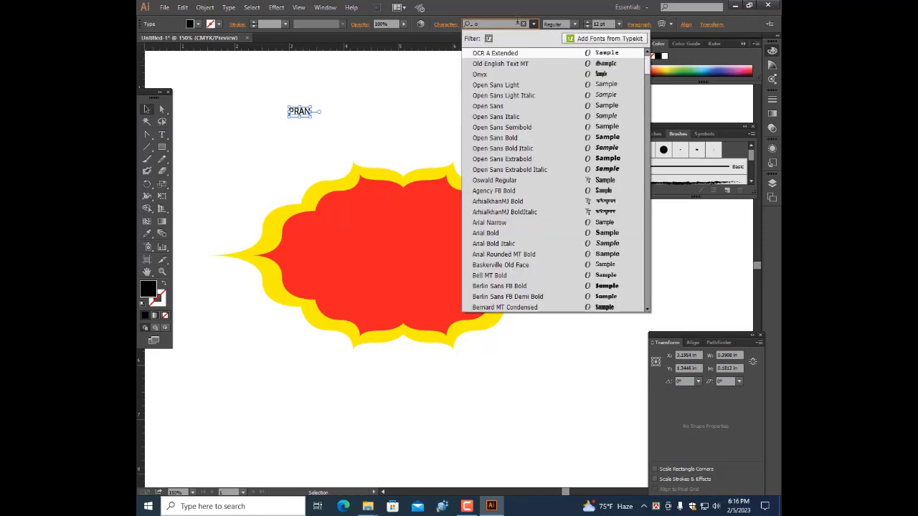
type("pen")
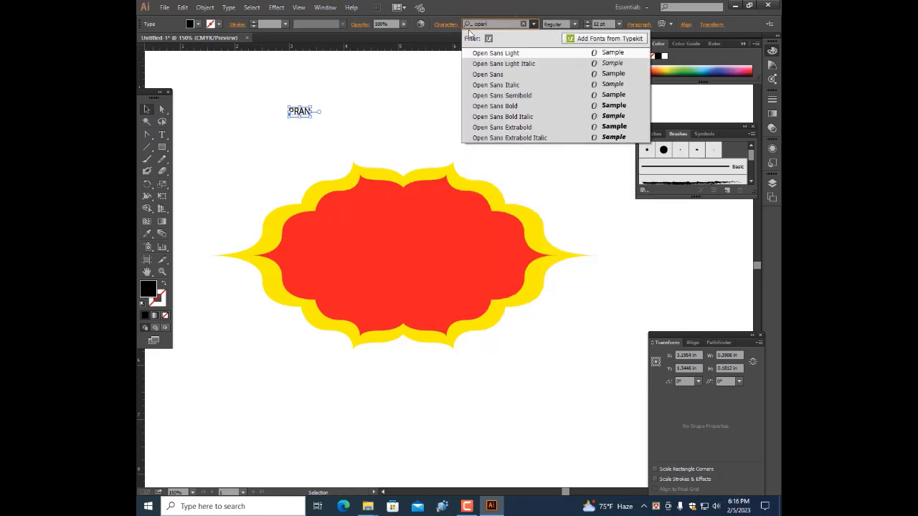
left_click(493, 74)
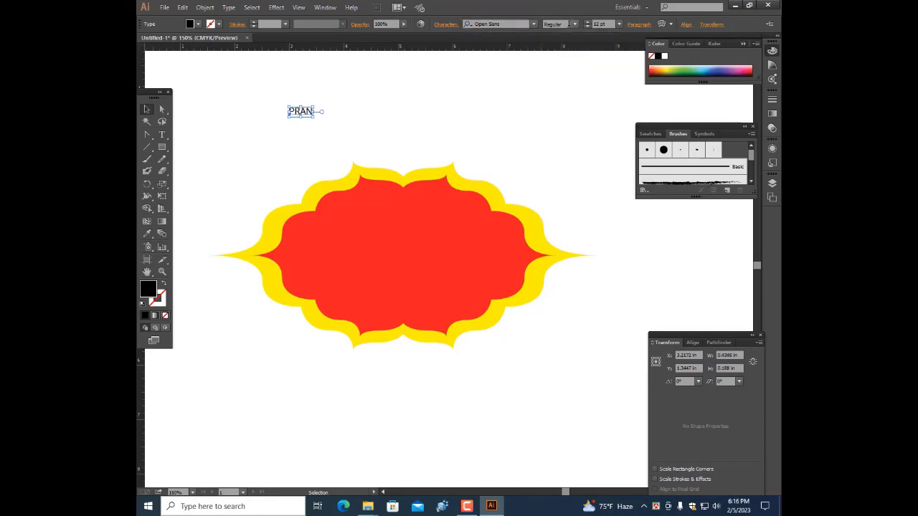
- Make the PRAN text Bold and scale it proportionally about its centre to about 3.28 by 1.35 in, then deselect
left_click(575, 24)
left_click(563, 91)
left_click_drag(316, 117, 390, 148)
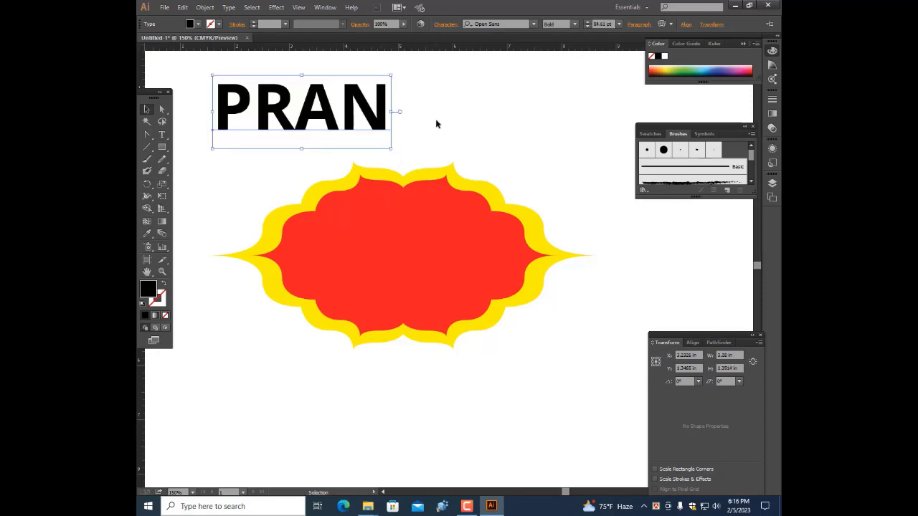
left_click(491, 146)
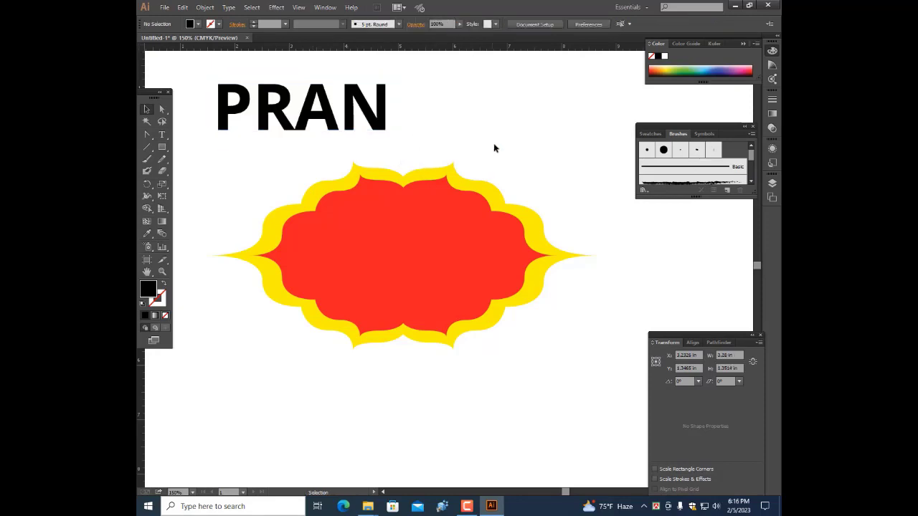
- Select the text and both frames, align them horizontally and vertically to the artboard's centre, and deselect
left_click(454, 236)
key("a")
key("v")
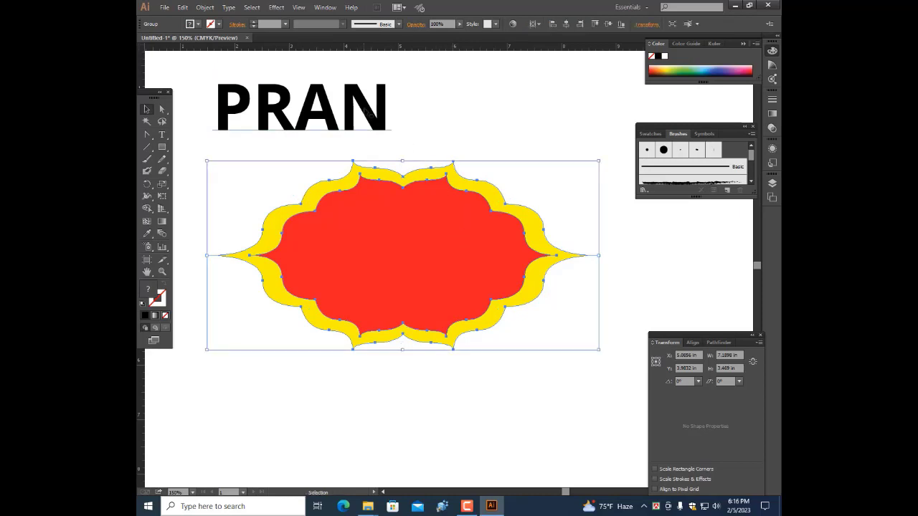
left_click_drag(420, 88, 345, 272)
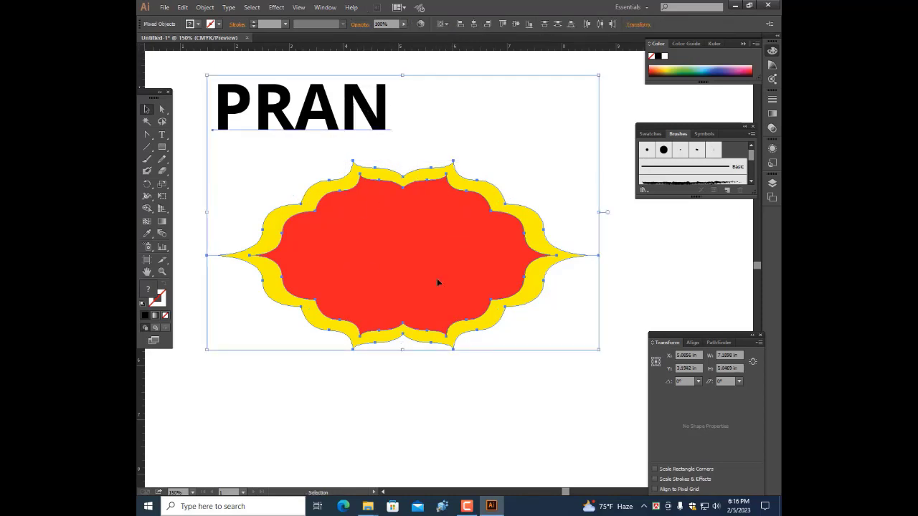
left_click(691, 341)
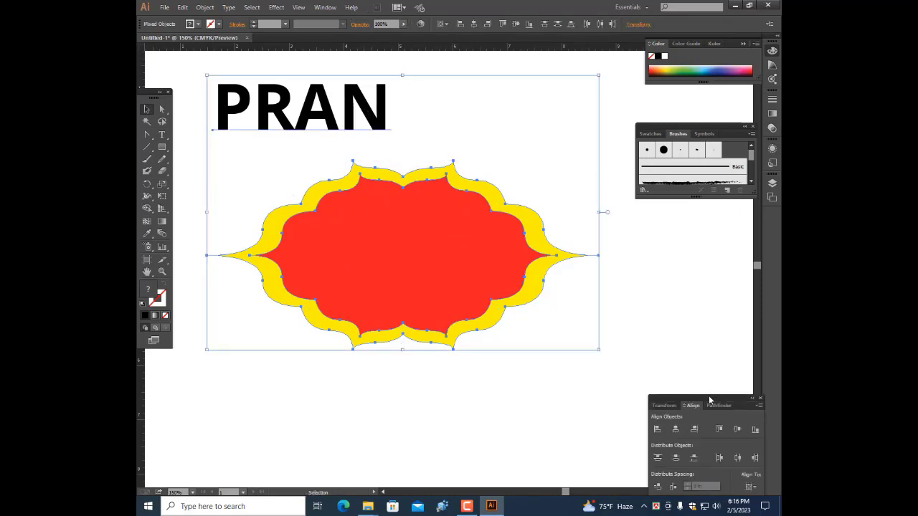
left_click_drag(710, 399, 712, 370)
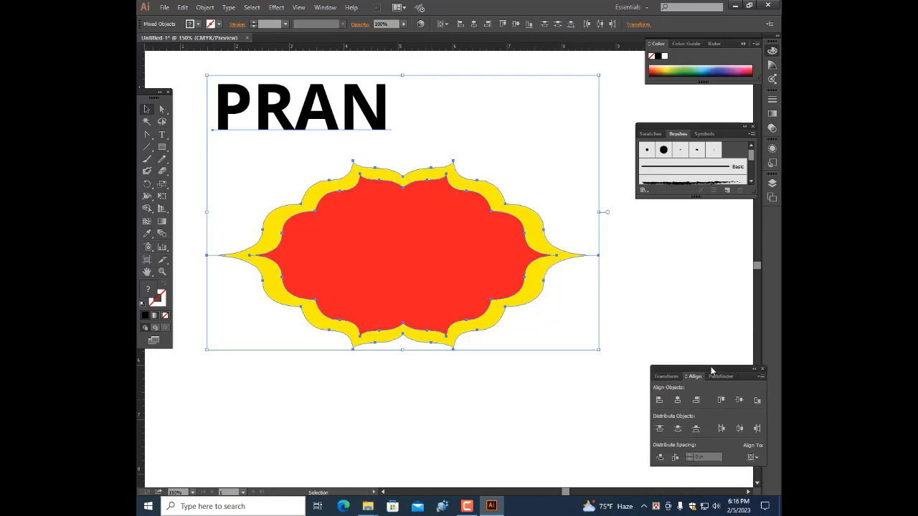
left_click(677, 400)
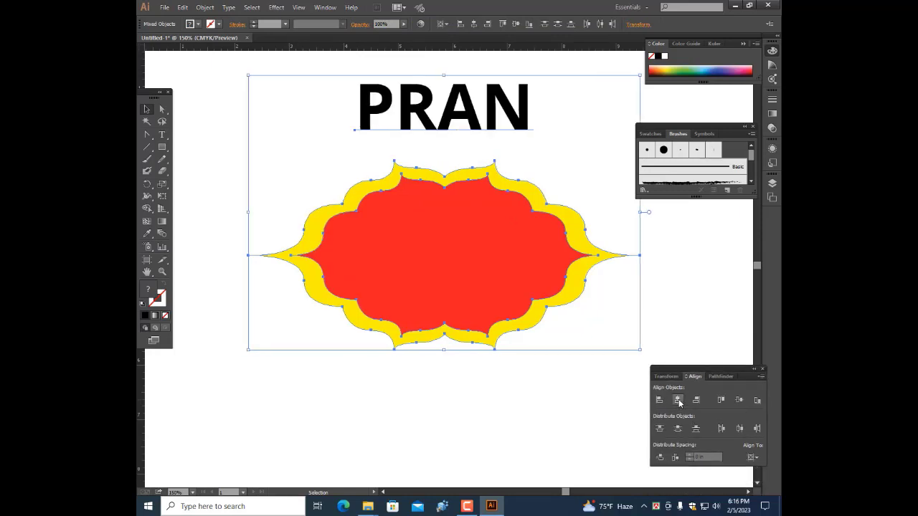
left_click(741, 401)
left_click(490, 388)
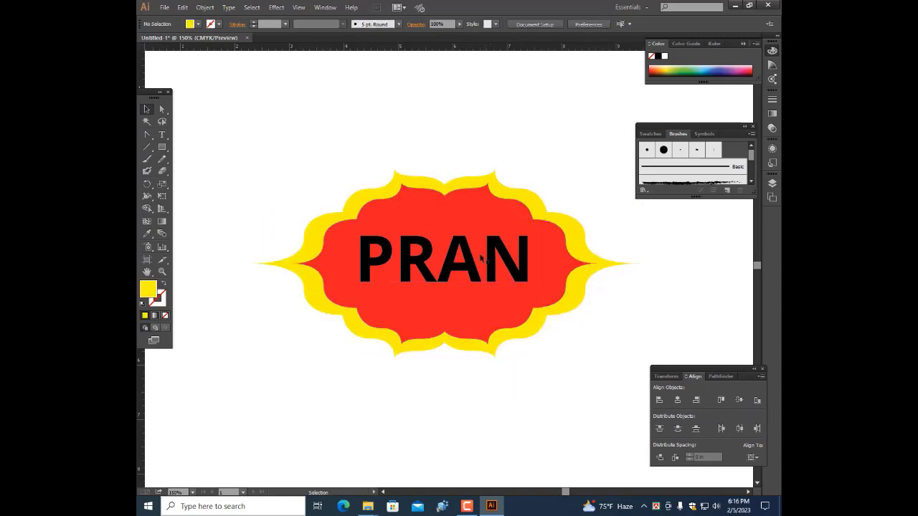
- Change the fill of the PRAN text to White, then deselect it
left_click(472, 264)
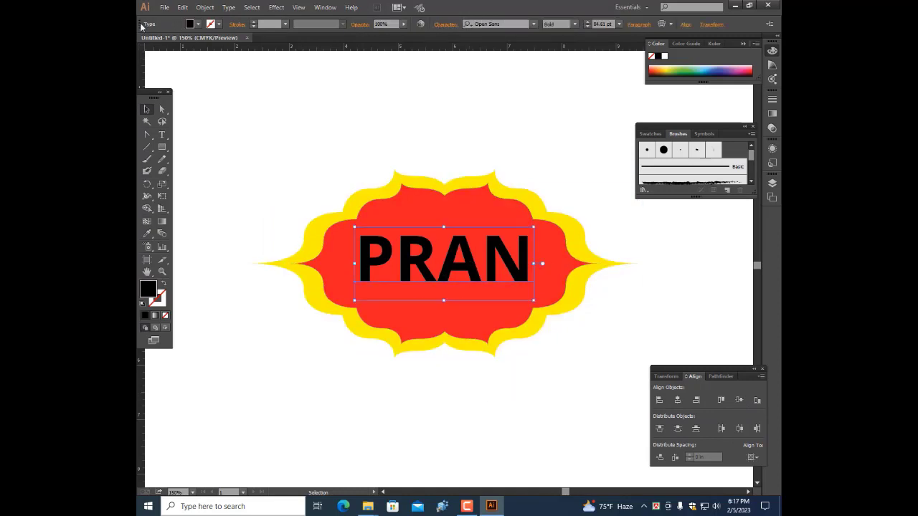
left_click(191, 24)
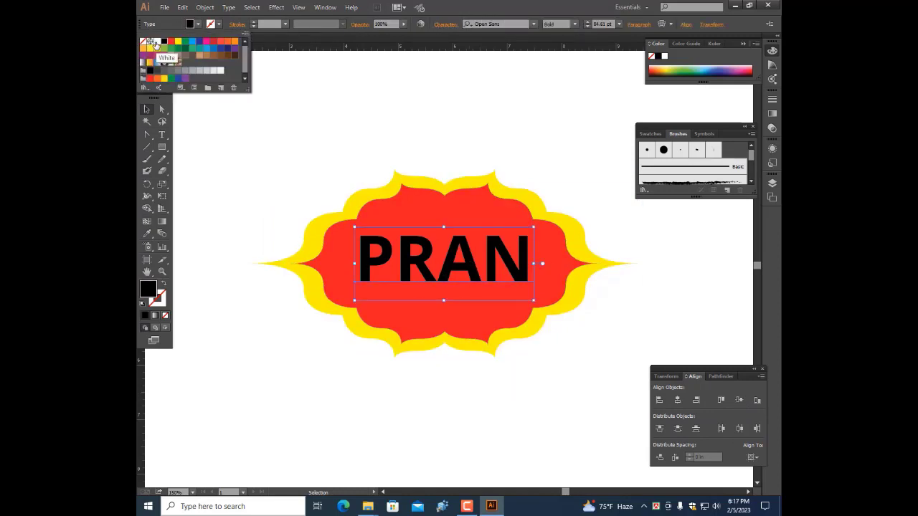
left_click(159, 43)
left_click(492, 115)
left_click(492, 114)
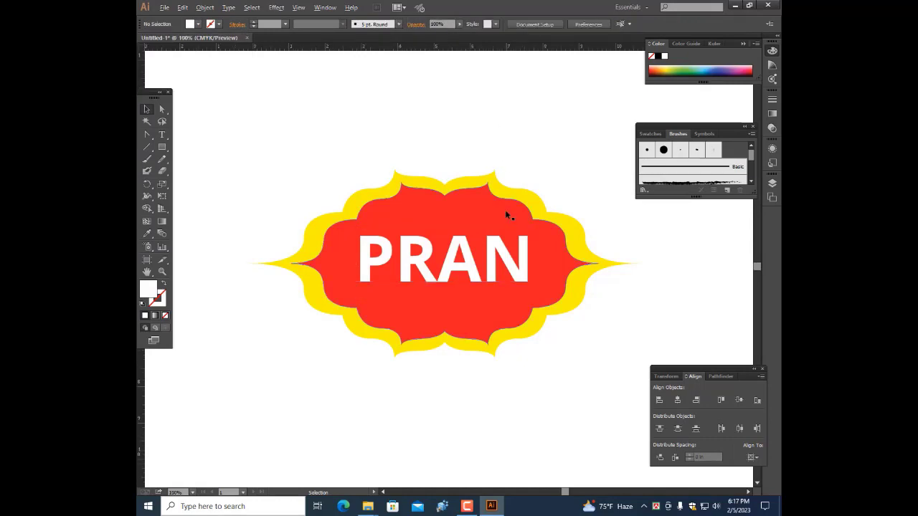
- Minimize the window with the artwork to return to the desktop
scroll(506, 209, "down", 1)
scroll(507, 212, "left", 3)
scroll(500, 211, "right", 4)
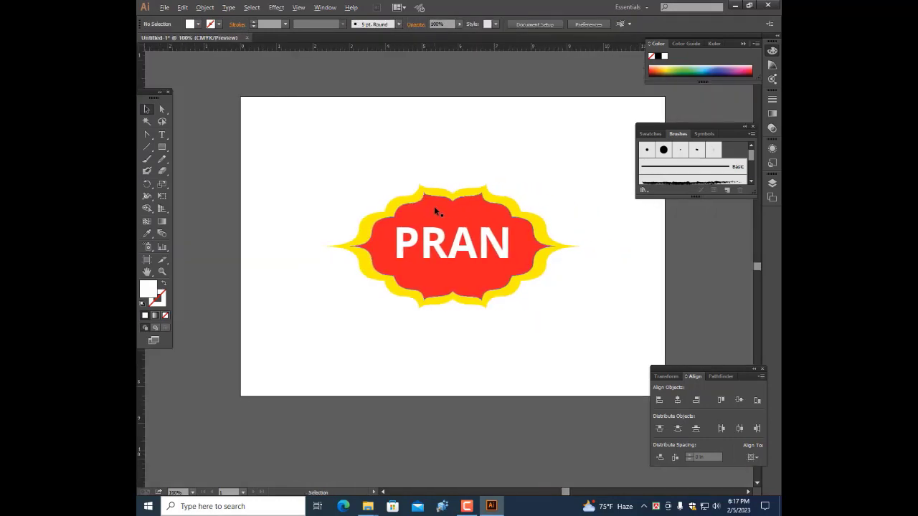
scroll(436, 208, "up", 1)
scroll(459, 215, "right", 1)
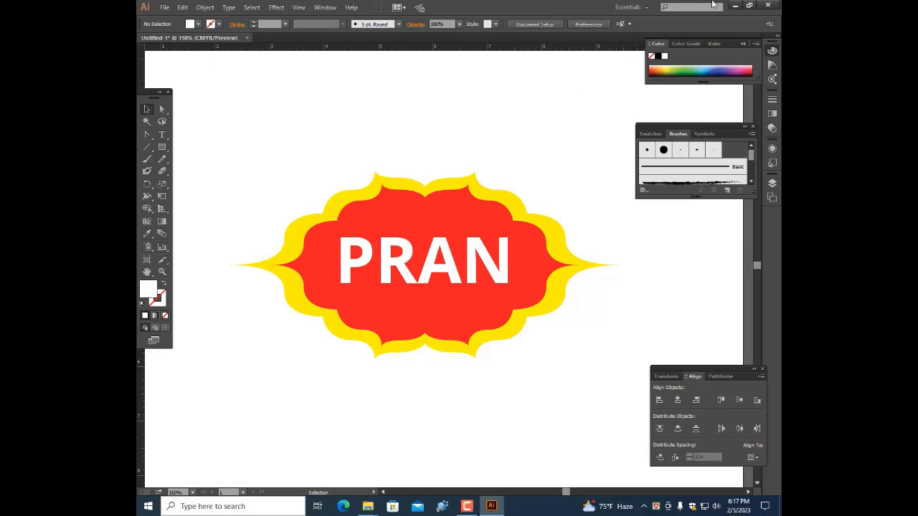
left_click(734, 5)
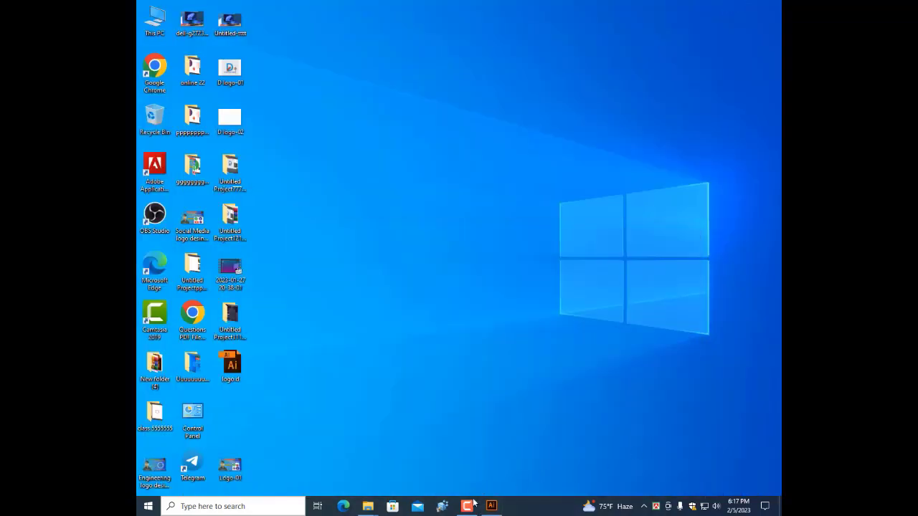